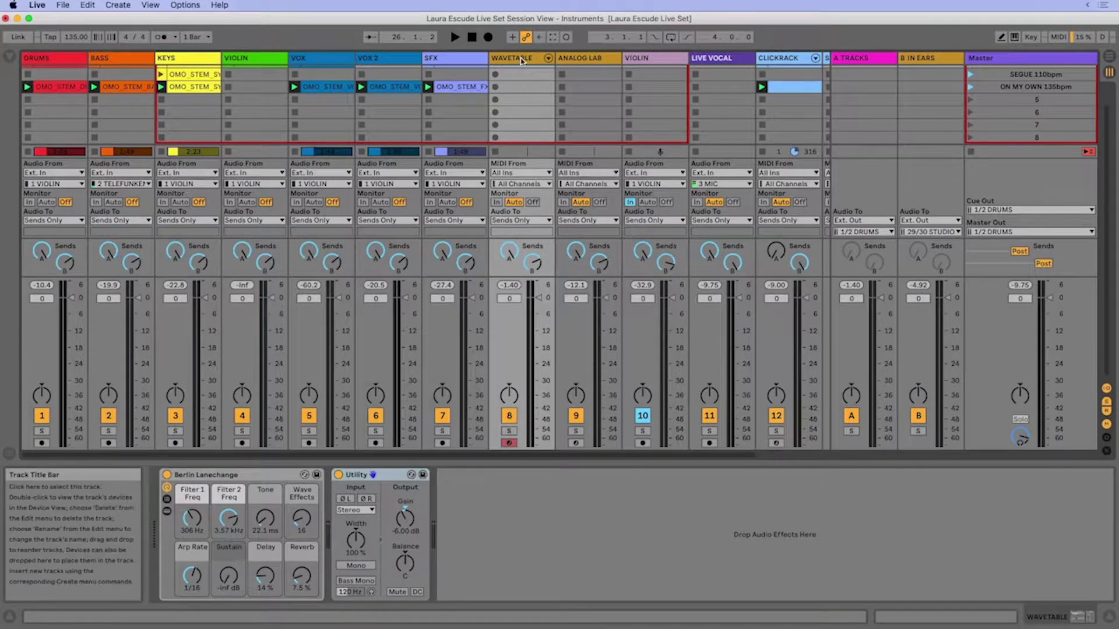
Group the WAVETABLE track's Berlin Lanechange synth into an Instrument Rack with Ctrl+G and reveal its chain list
click(522, 60)
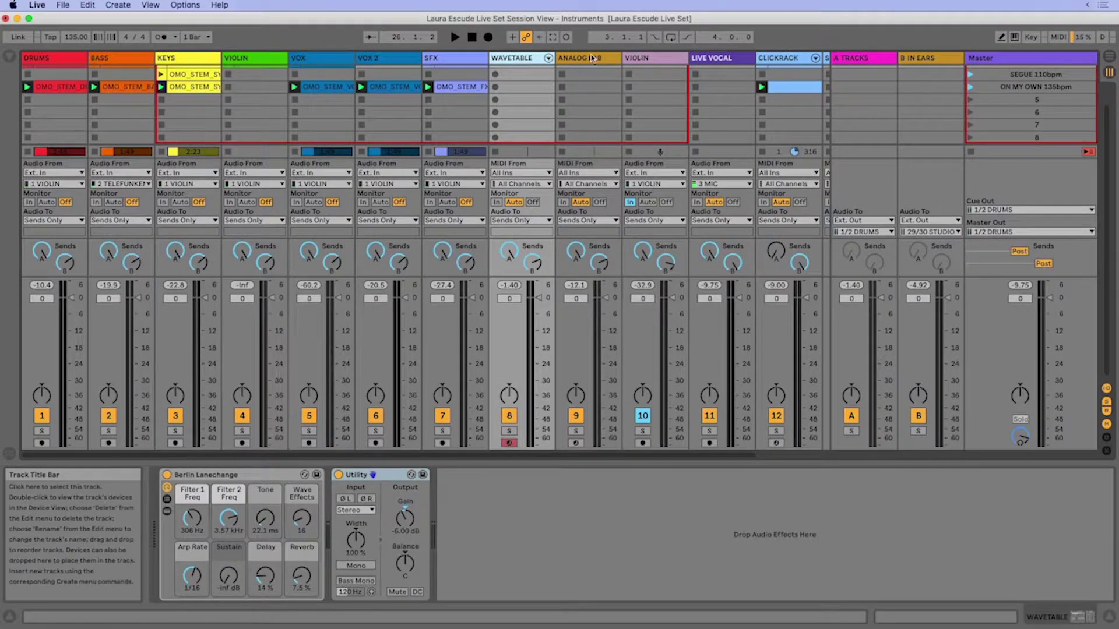
click(592, 60)
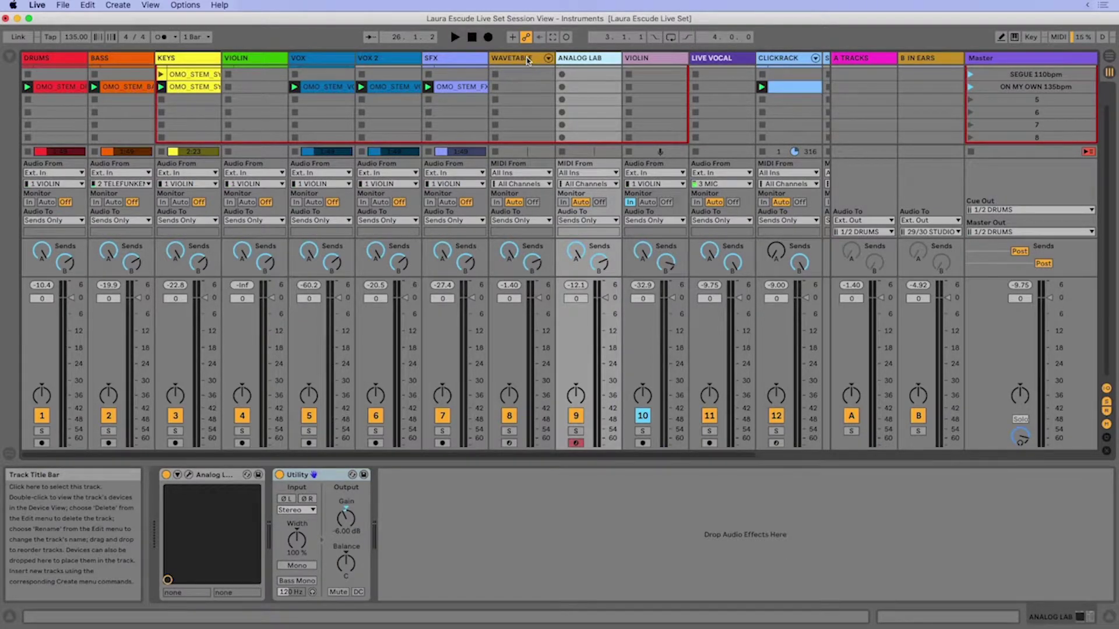
click(522, 61)
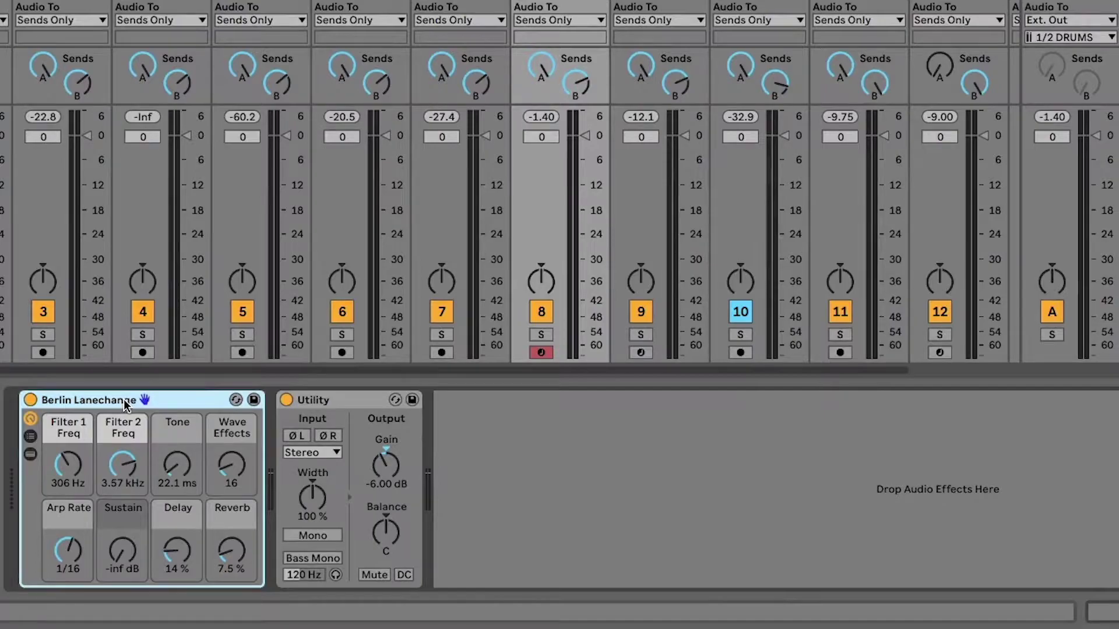
key(ctrl+g)
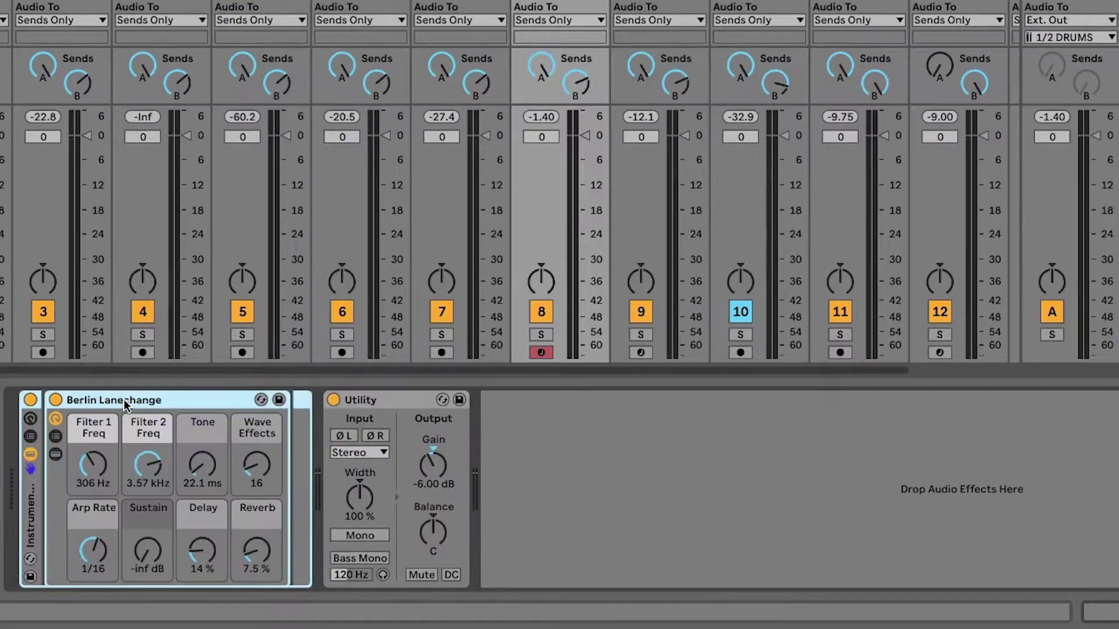
right_click(93, 399)
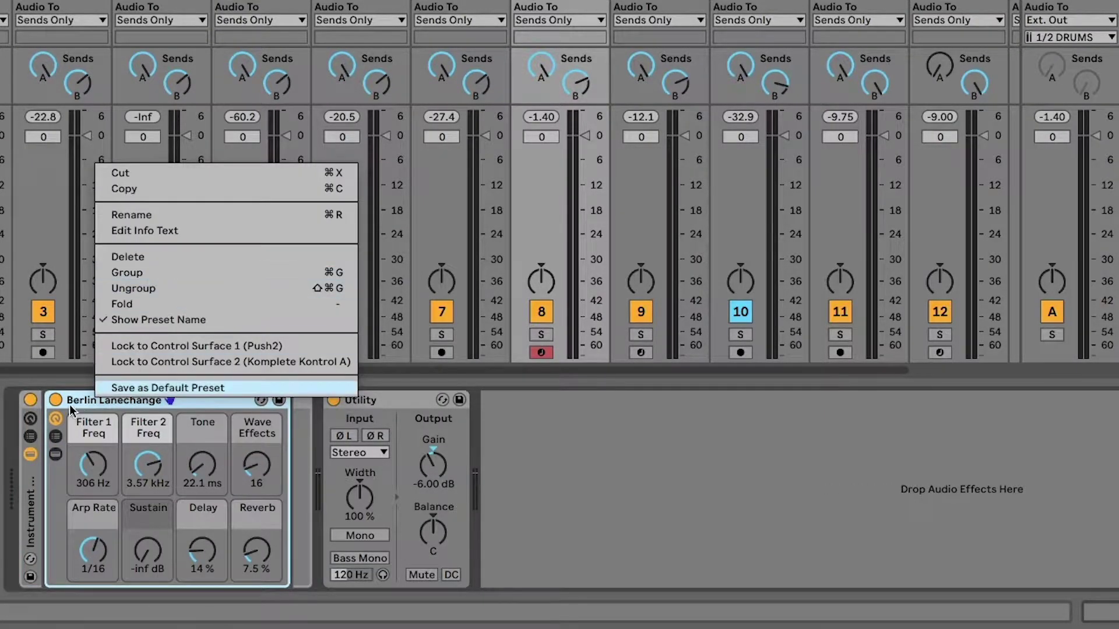
click(78, 400)
click(30, 437)
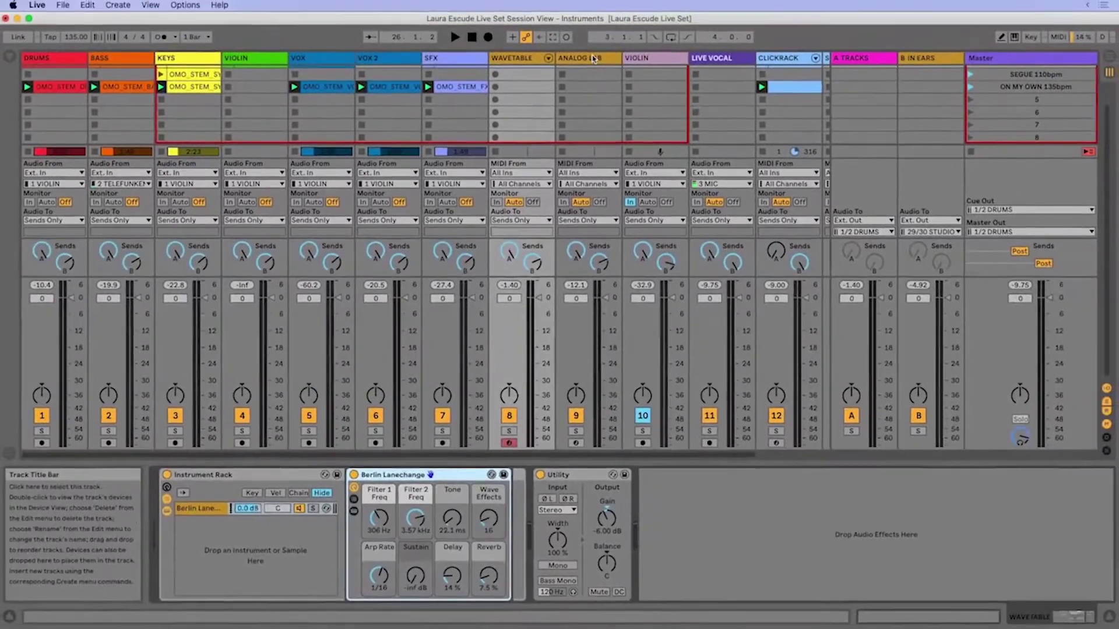
click(593, 58)
Move the Analog Lab instrument into the rack as a second chain and delete the empty ANALOG LAB track
drag(204, 475, 512, 151)
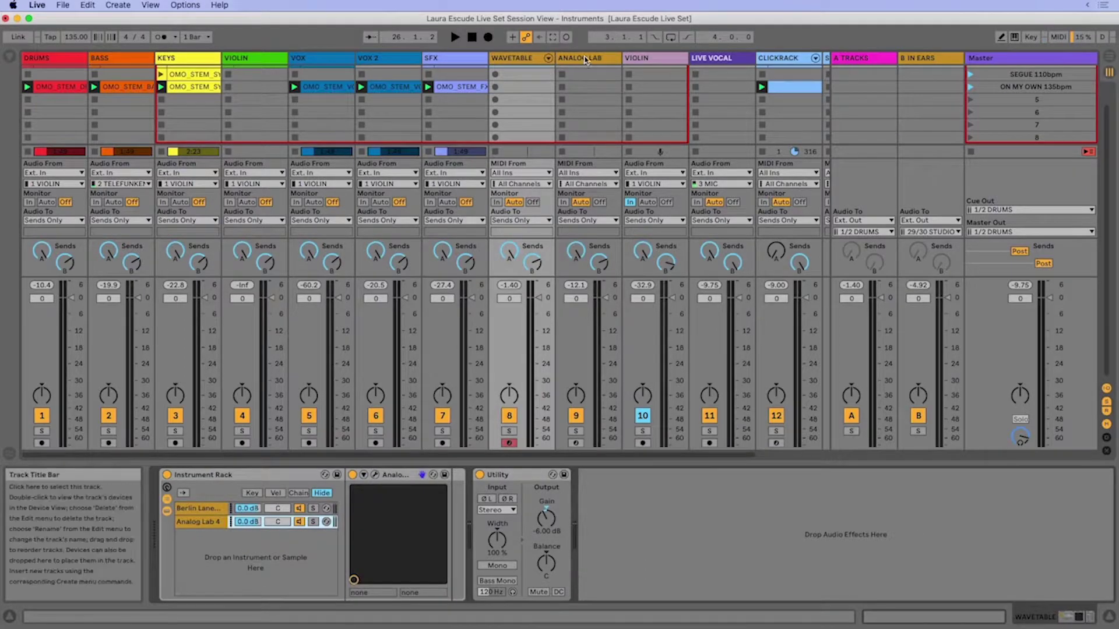
click(586, 59)
key(Delete)
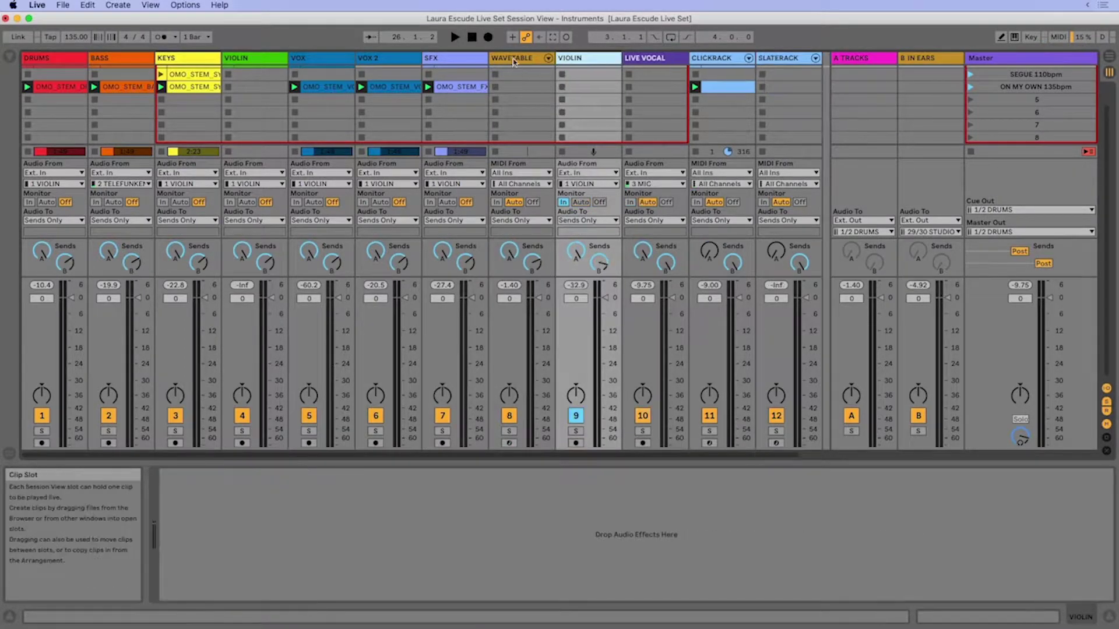
Rename the WAVETABLE track to SOFT SYNTHS
click(514, 60)
key(super+r)
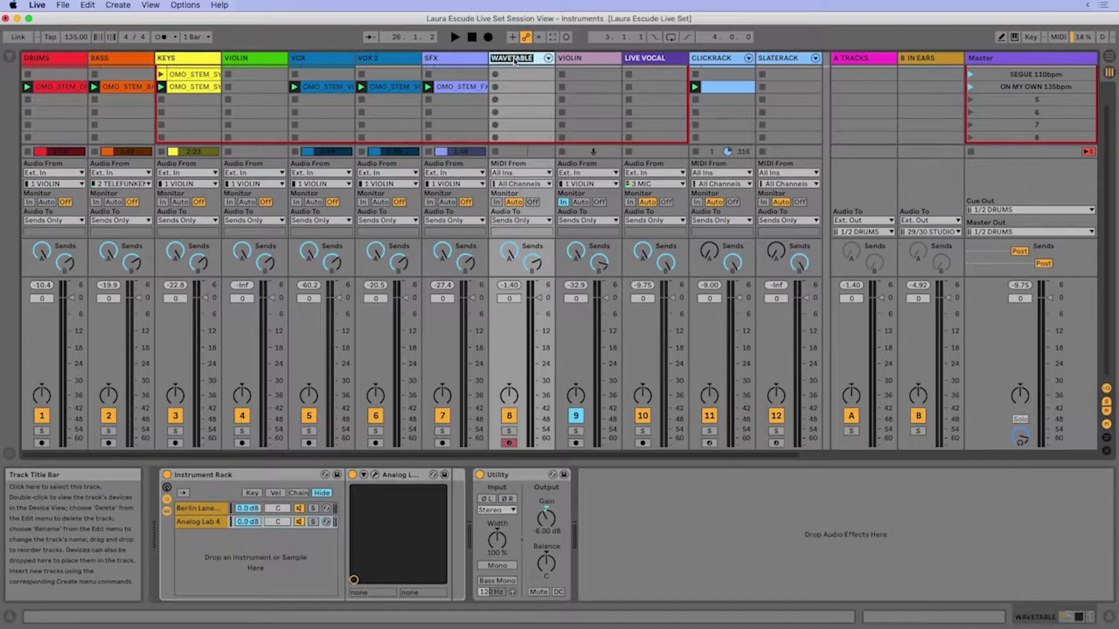
text(SOFT)
key(Return)
text(SYNTHS)
key(Return)
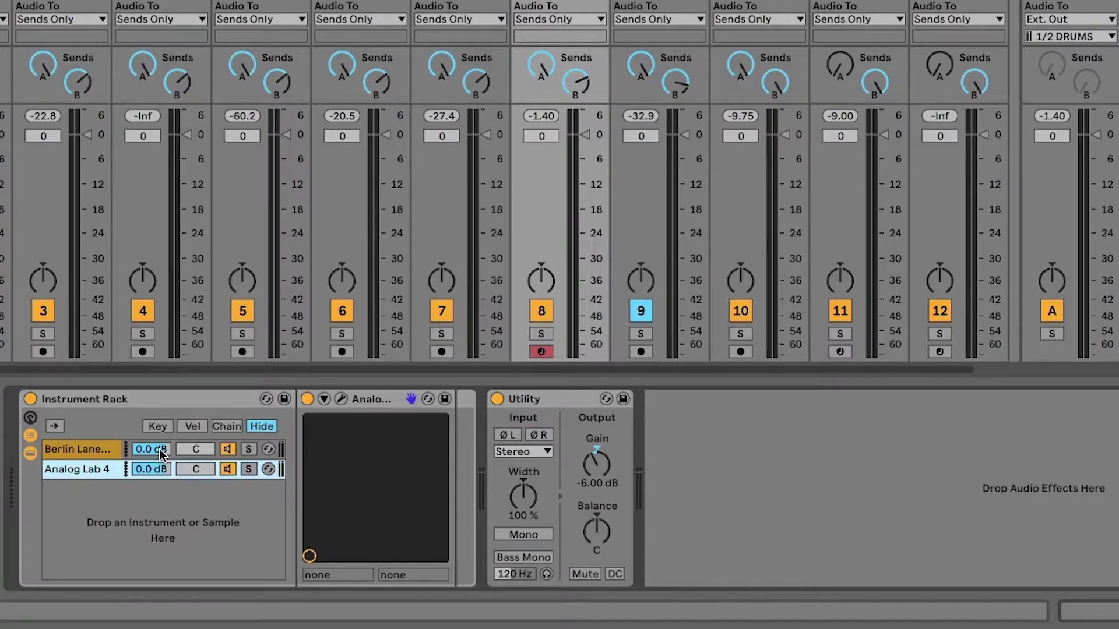
Solo each chain to audition it, unsolo, and set the Analog Lab 4 chain volume to -6 dB
click(249, 451)
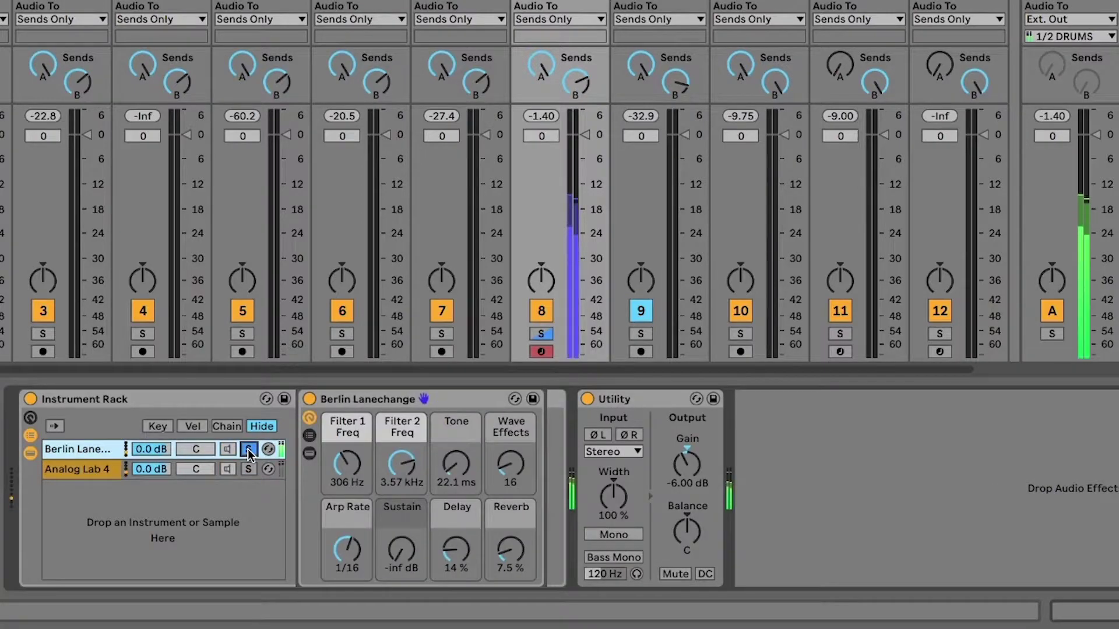
click(249, 470)
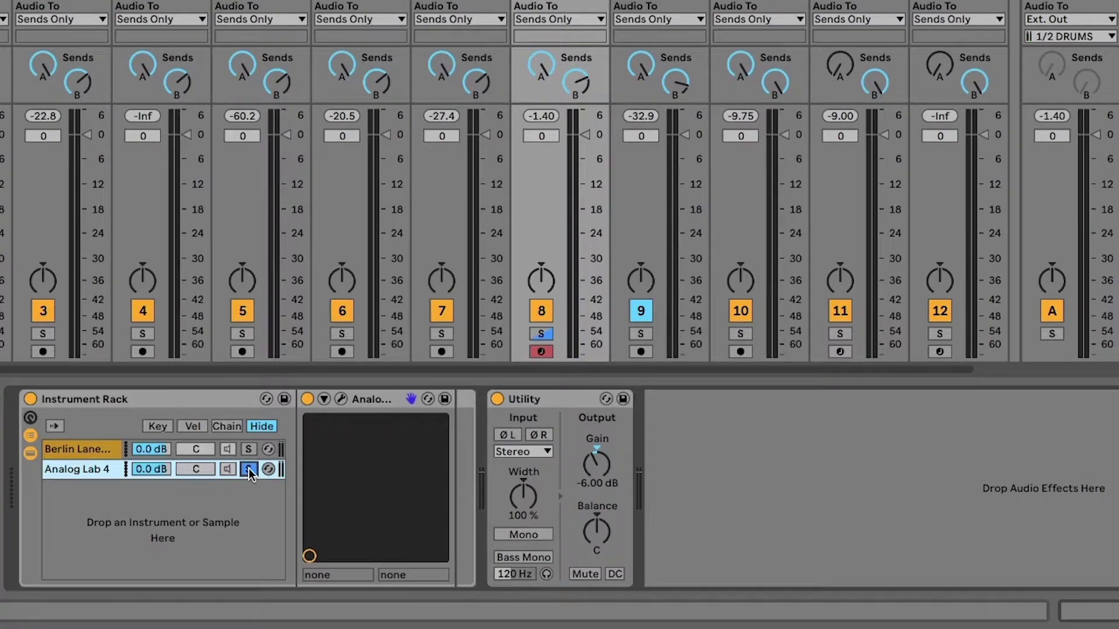
click(249, 469)
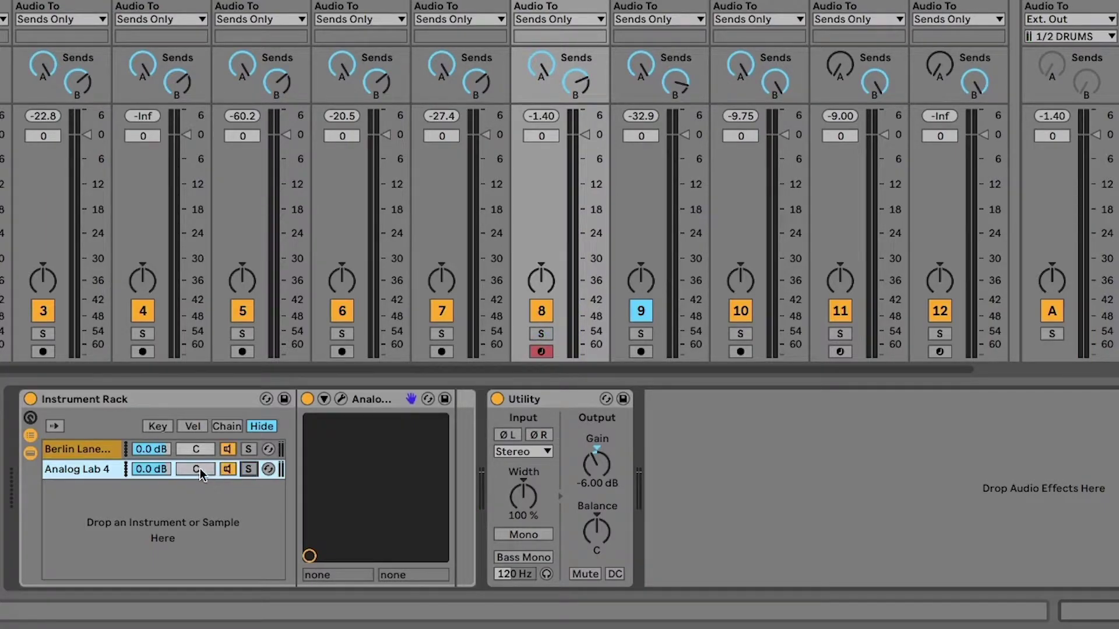
click(163, 468)
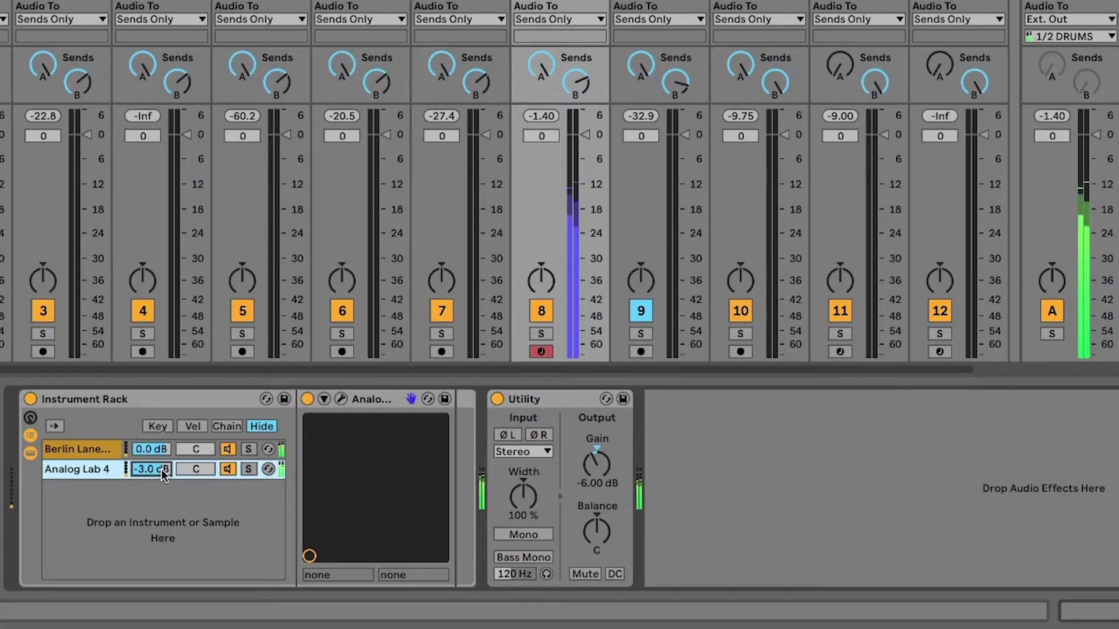
text(-6)
key(Return)
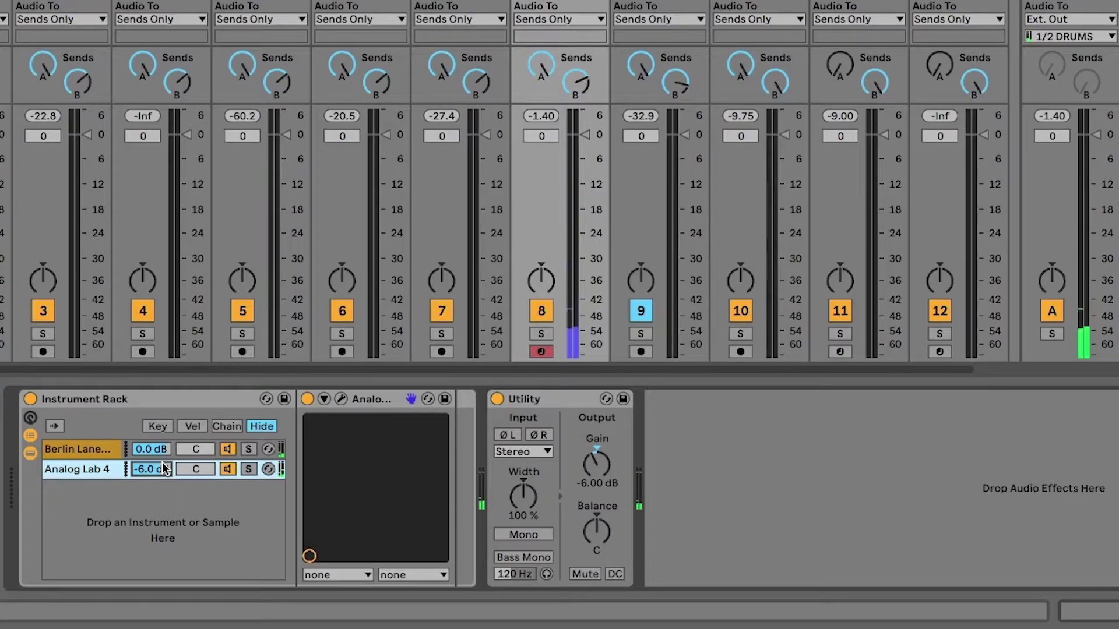
click(89, 453)
Open the chain select zone editor and move the Analog Lab 4 zone to value 1
click(91, 469)
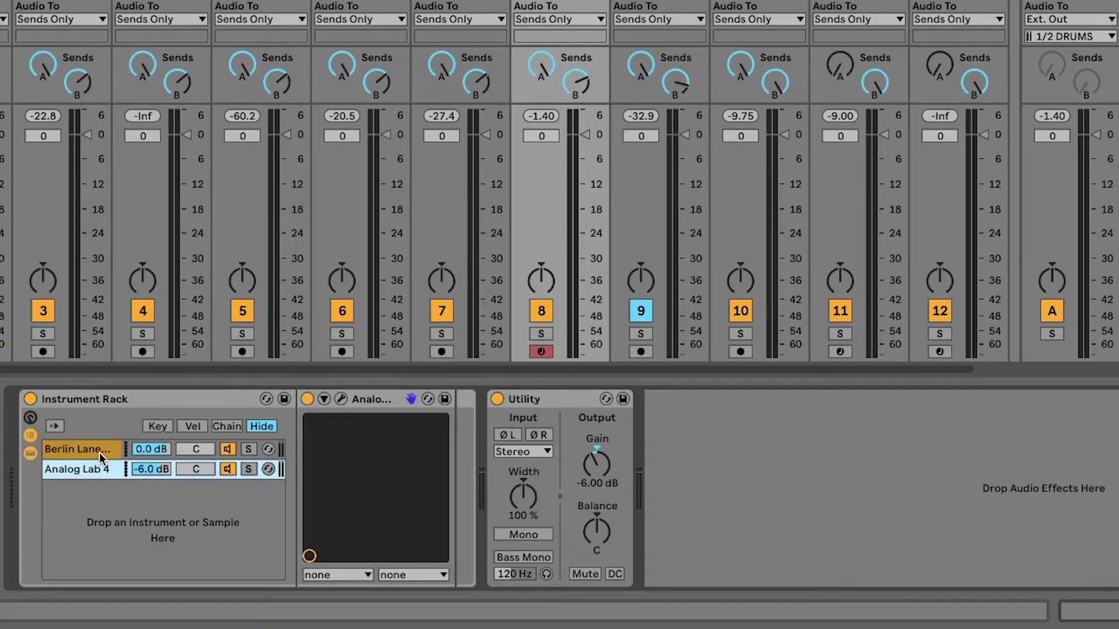
click(229, 427)
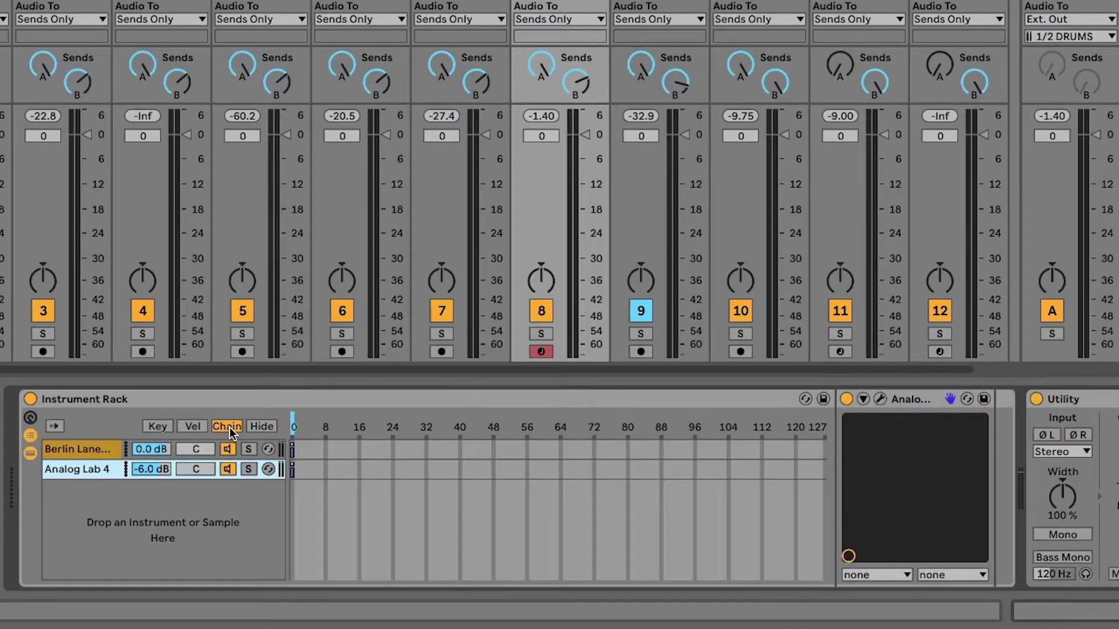
click(291, 452)
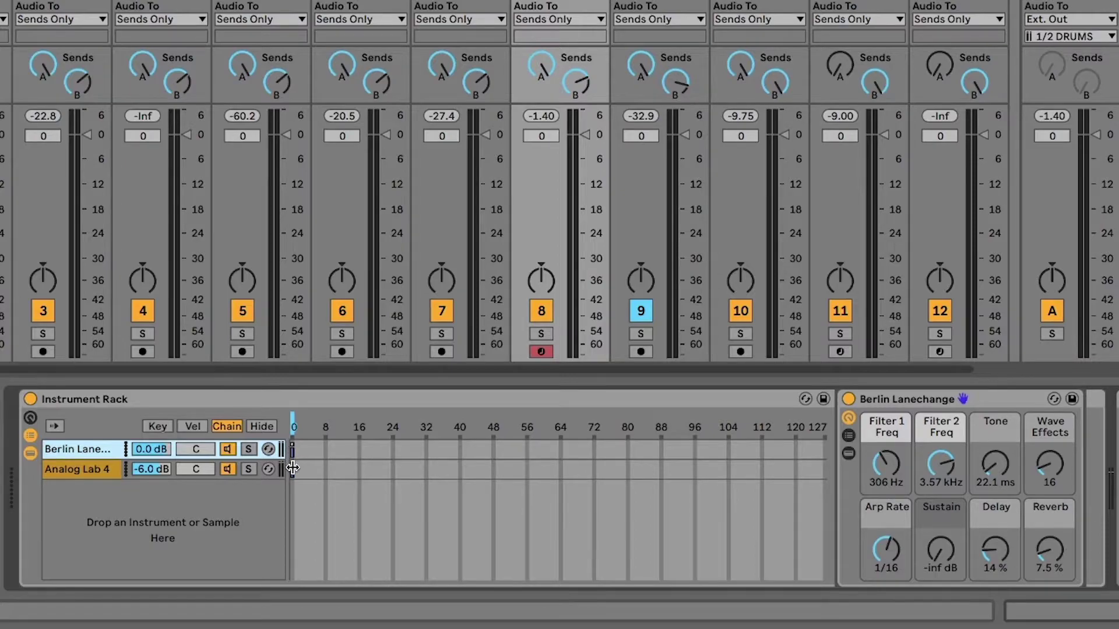
click(293, 468)
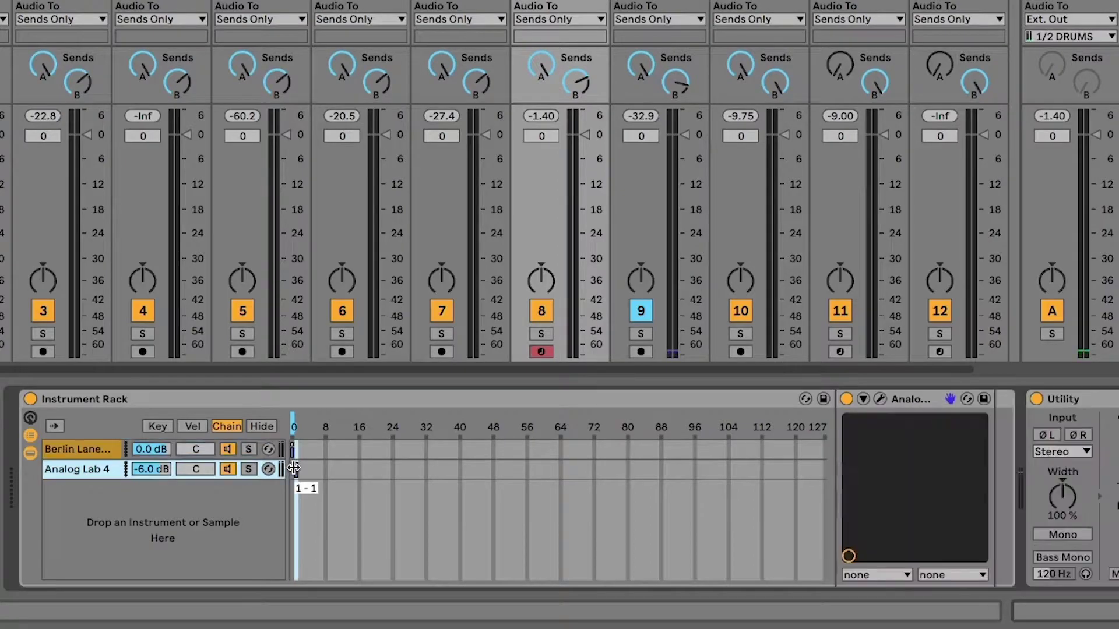
click(294, 437)
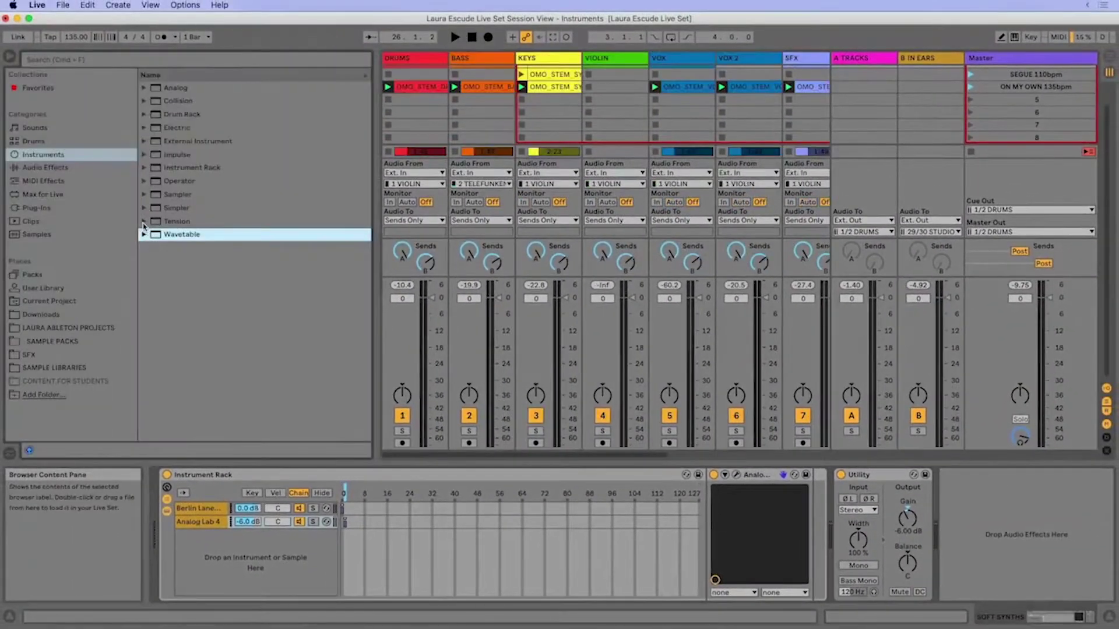
Add 12 String Chorus Guitar from Tension > Guitar & Plucked as a chain, zoned at value 2
click(144, 222)
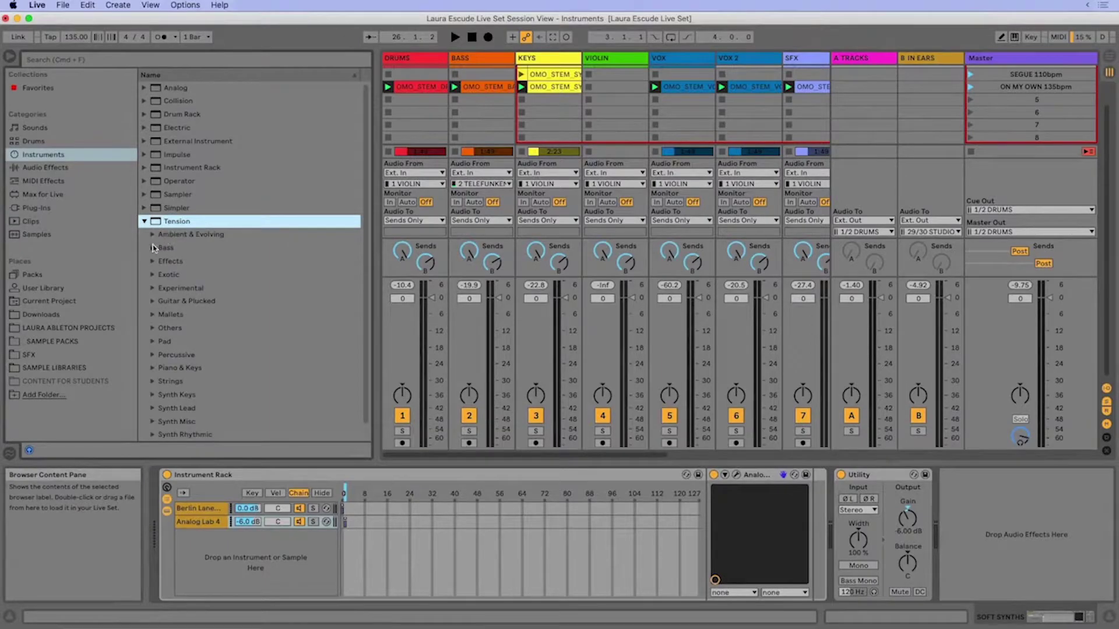
click(152, 300)
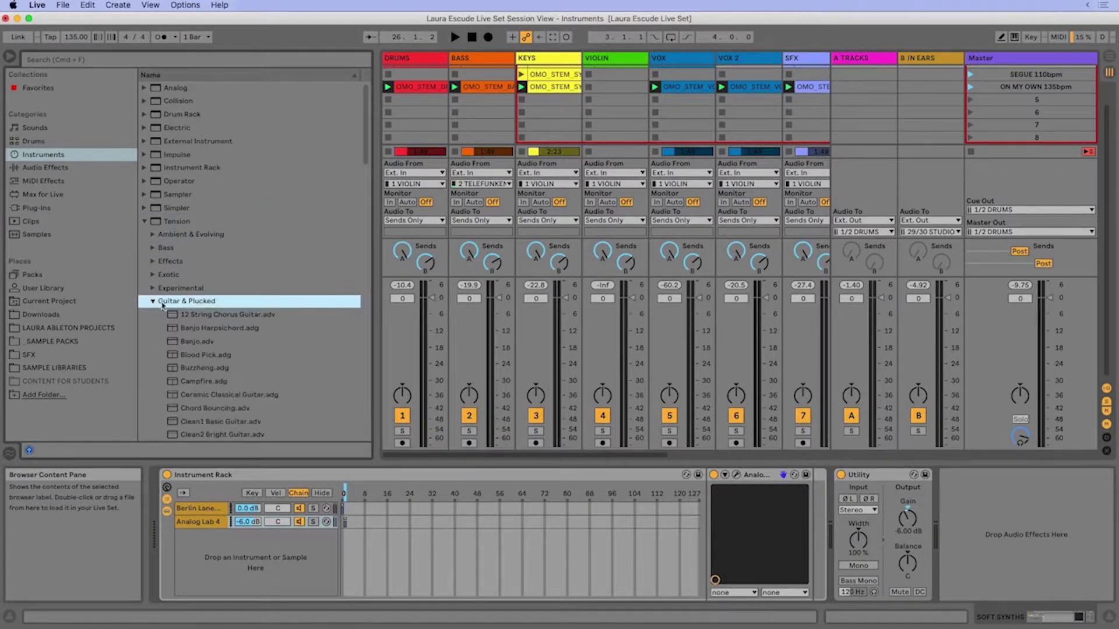
drag(219, 317, 254, 554)
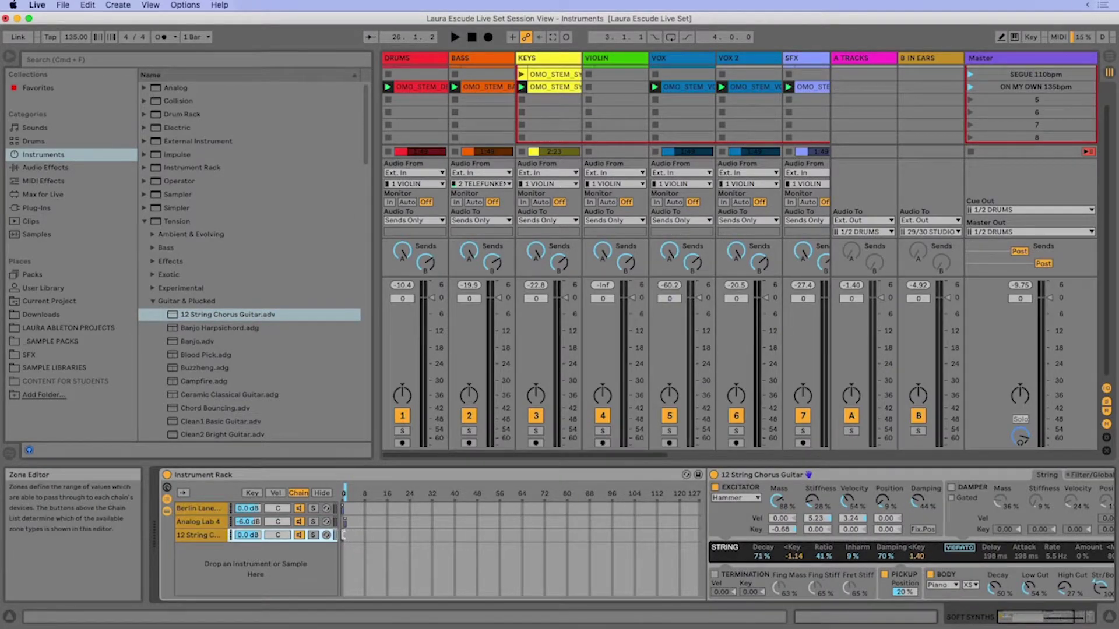
drag(344, 535, 346, 533)
drag(344, 492, 348, 496)
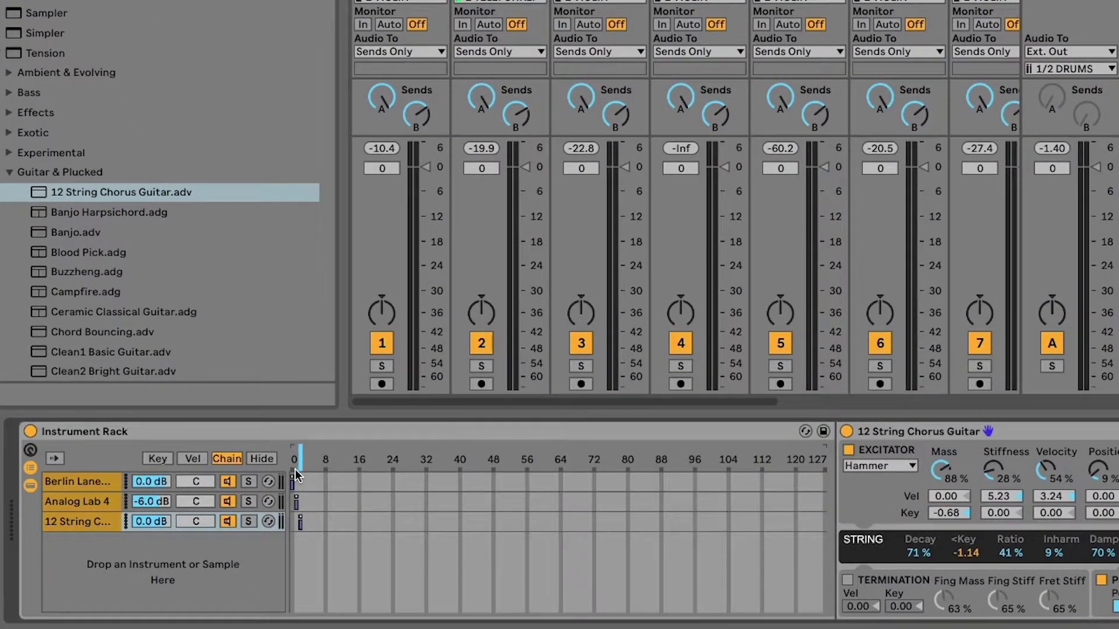
Map the Chain Selector to the first macro knob and turn that macro down from 2 to 1
key(ctrl+alt+b)
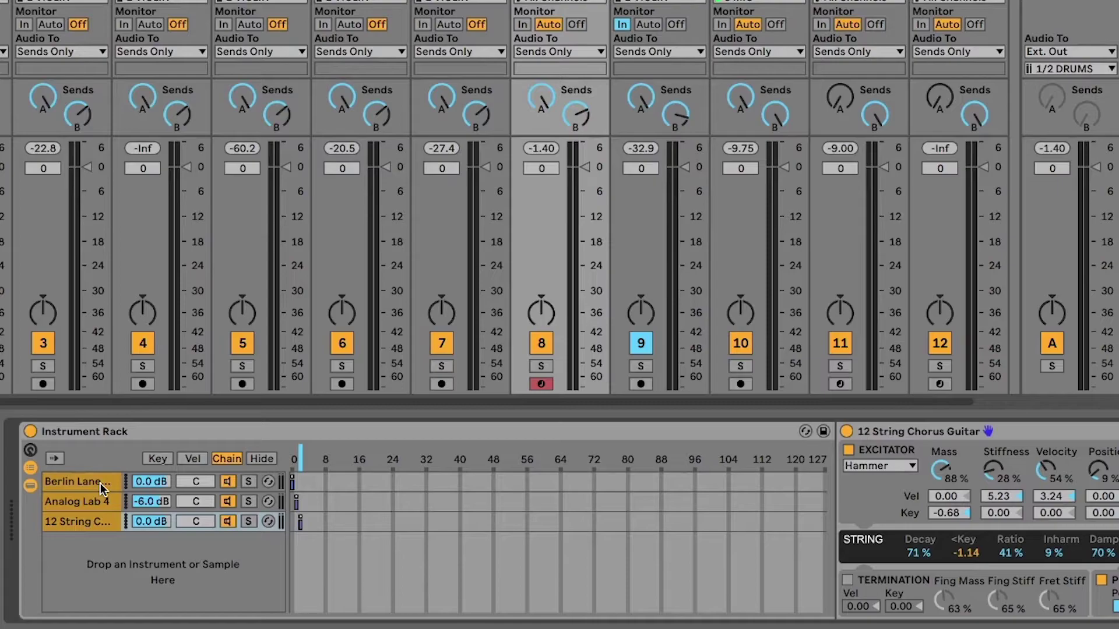
click(30, 452)
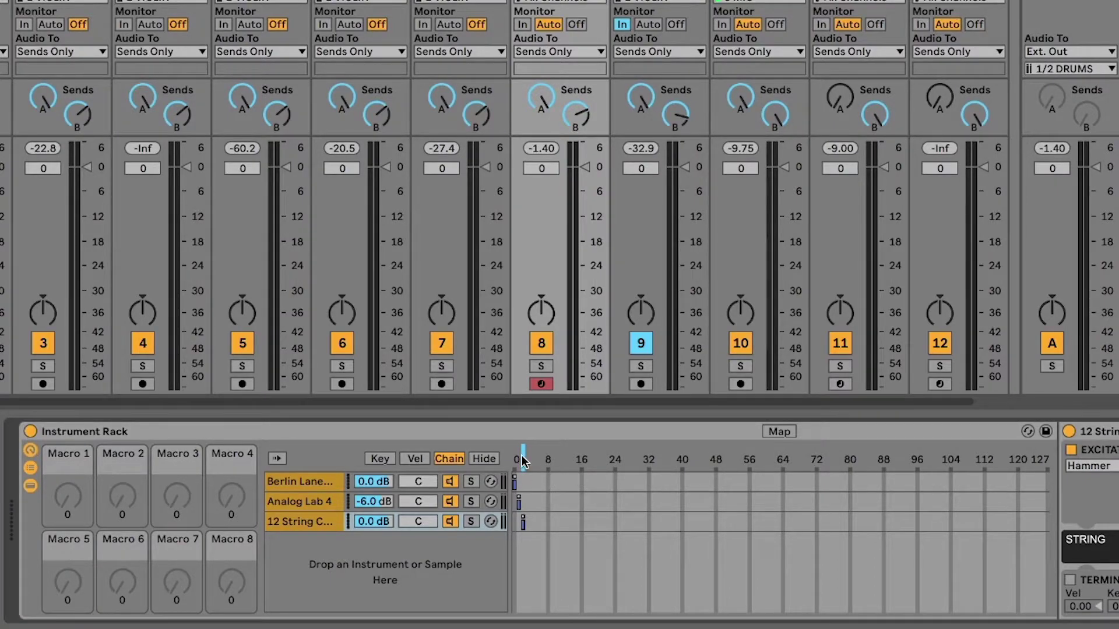
click(781, 432)
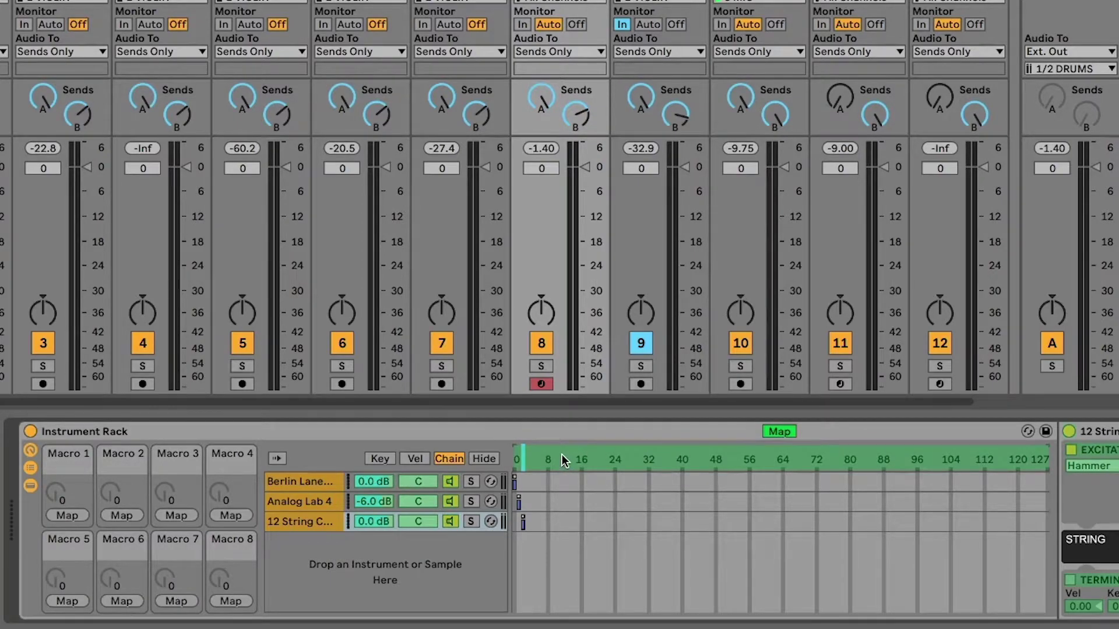
click(67, 515)
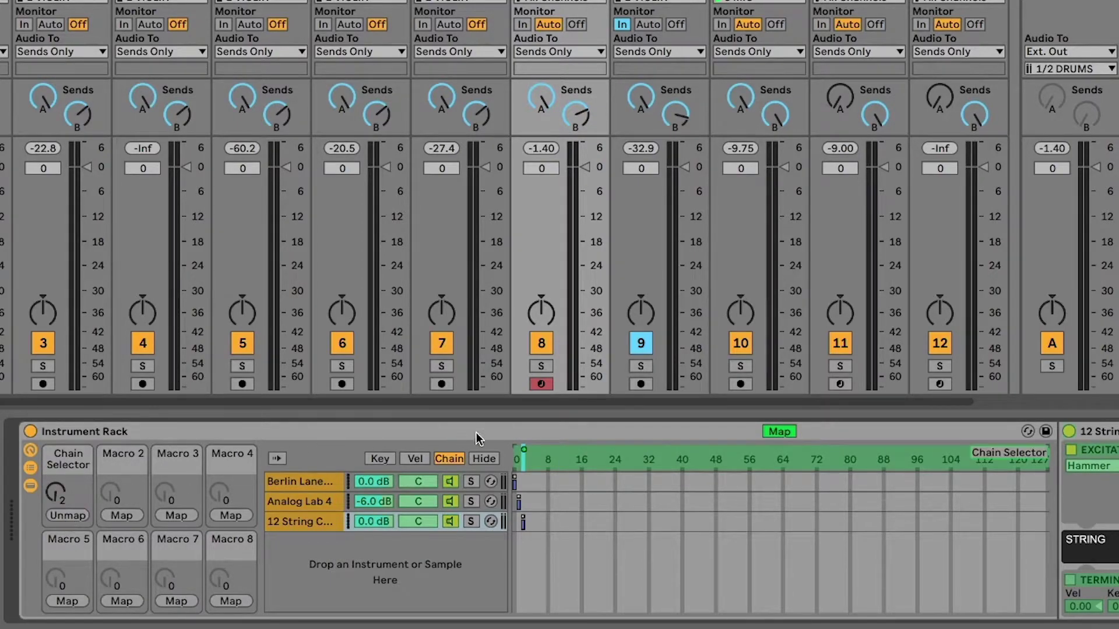
click(781, 432)
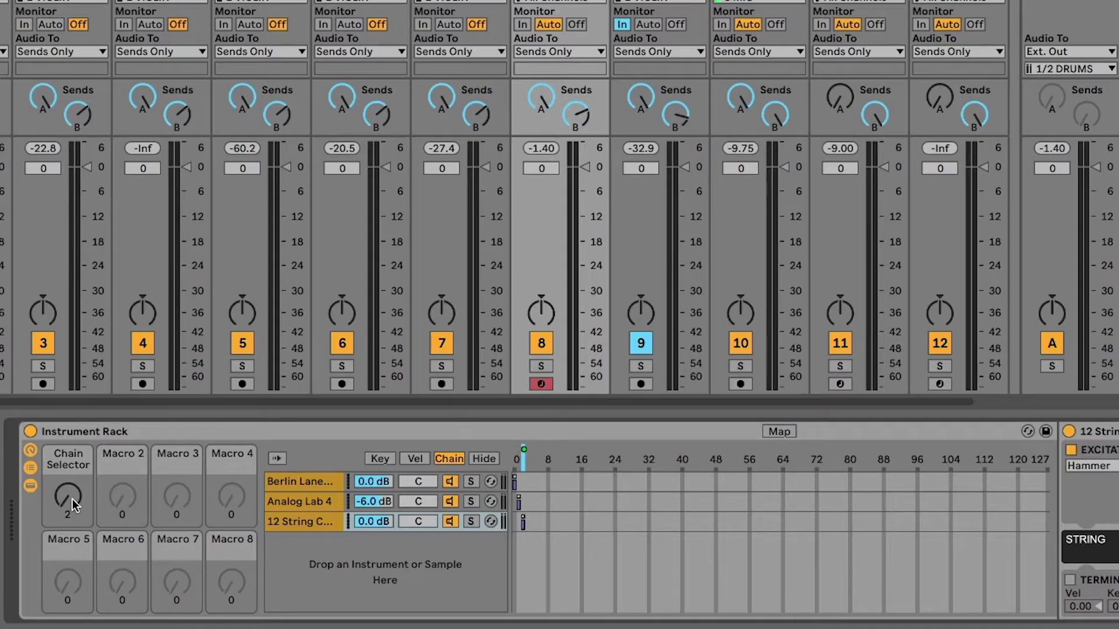
mouse_move(72, 499)
mouse_down()
mouse_move(68, 463)
mouse_move(75, 500)
mouse_up()
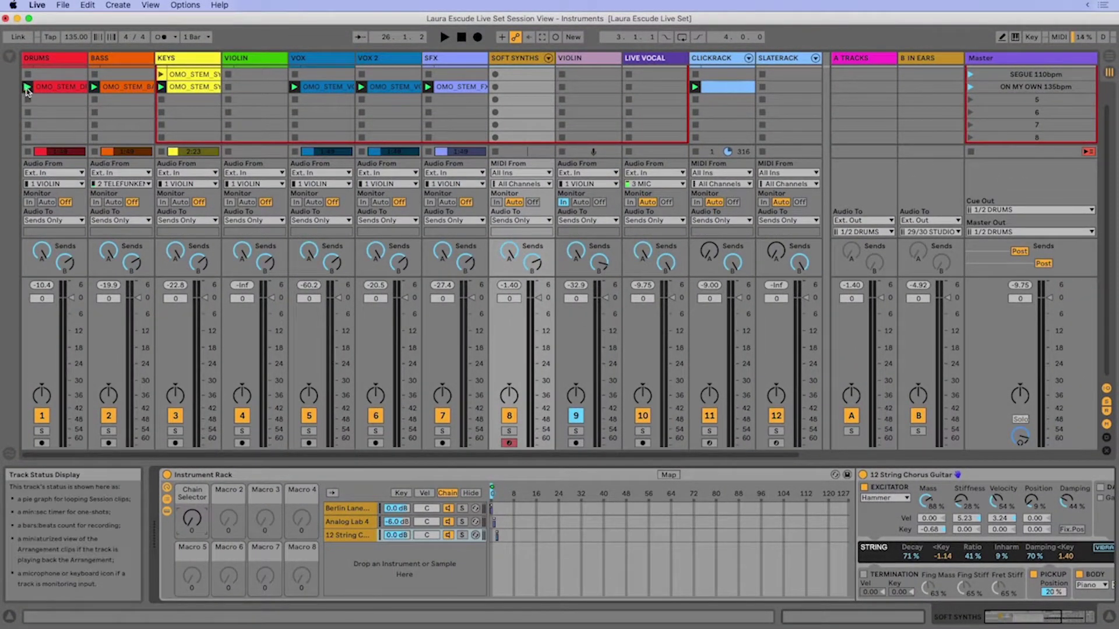
click(10, 57)
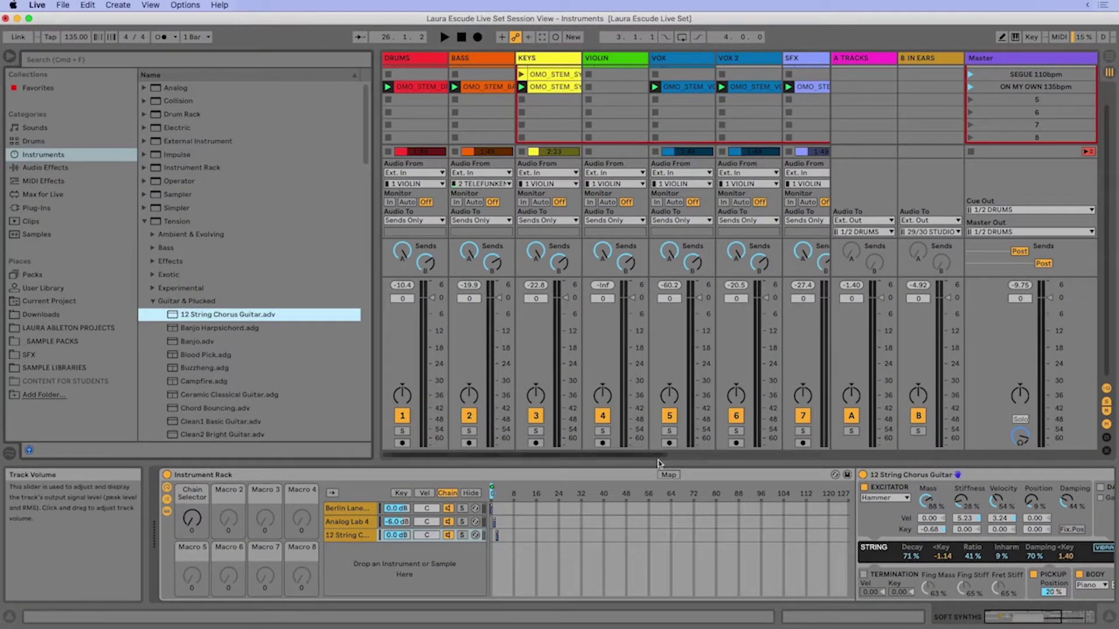
Review the Chain Selector mapping's Min/Max range, then set the macro to select Analog Lab 4
click(668, 475)
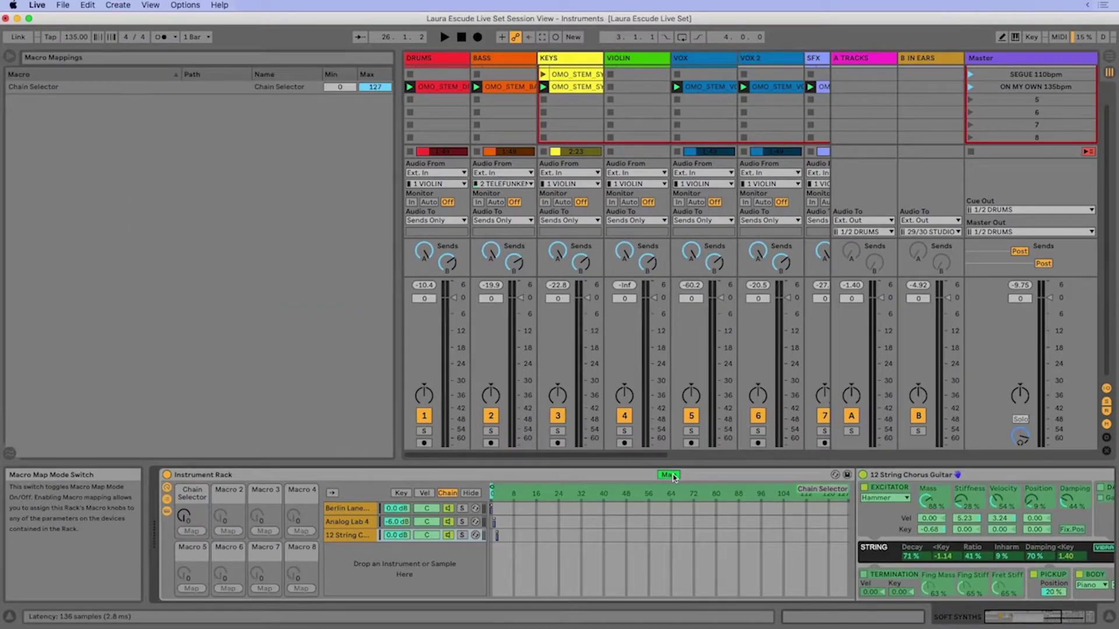
click(496, 536)
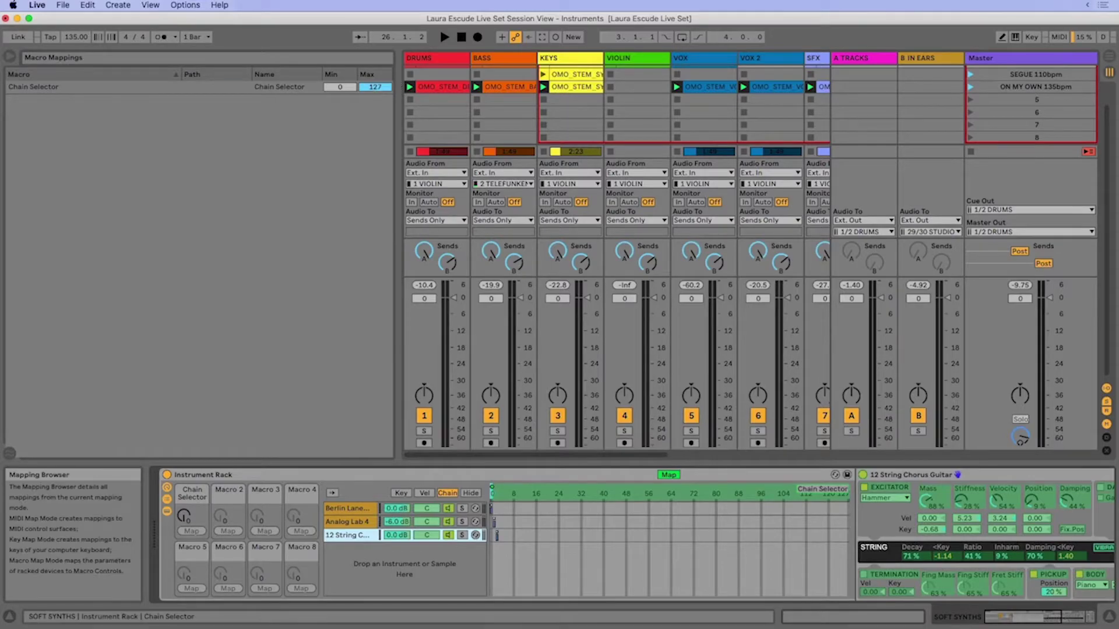
click(375, 87)
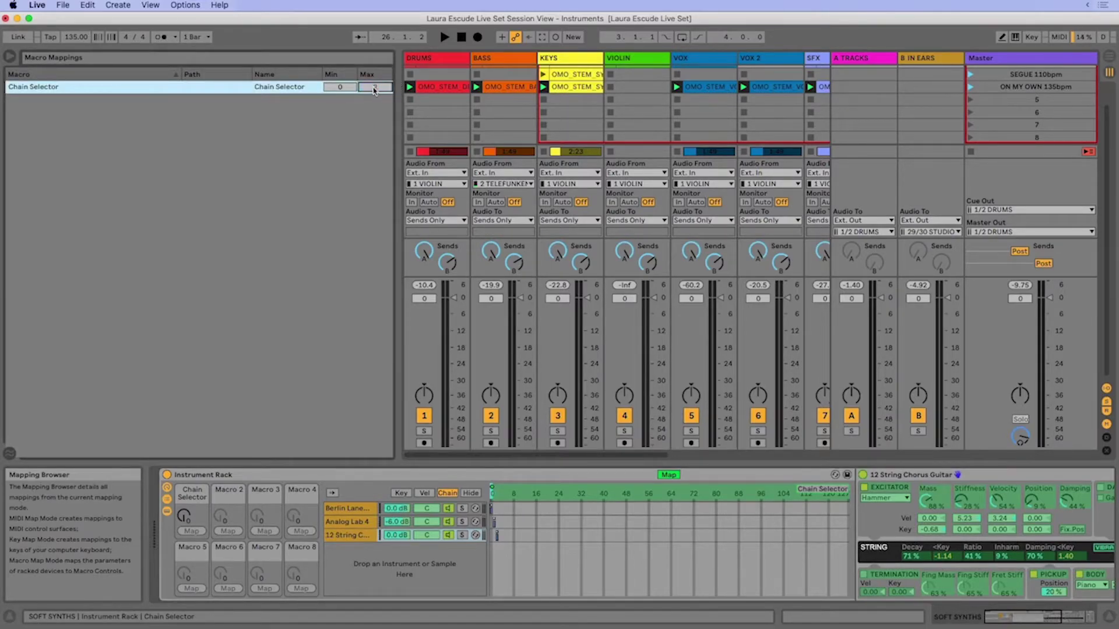
click(669, 475)
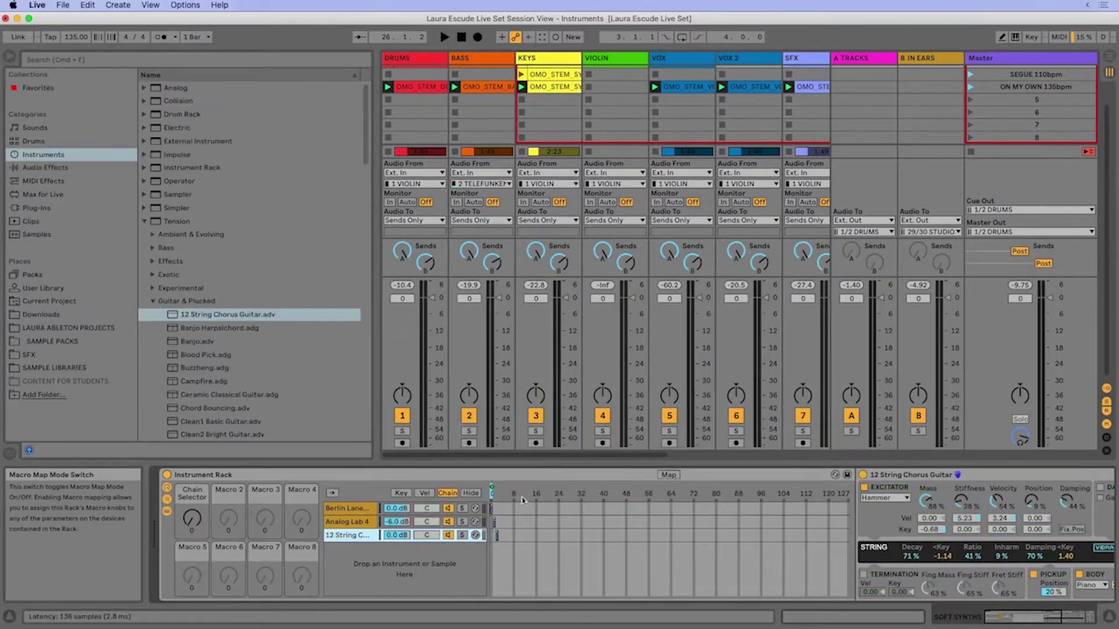
mouse_move(192, 518)
mouse_down()
mouse_move(192, 509)
mouse_move(192, 526)
mouse_up()
Hide the browser and I/O, and create an empty MIDI clip in Soft Synths slot 2
click(10, 57)
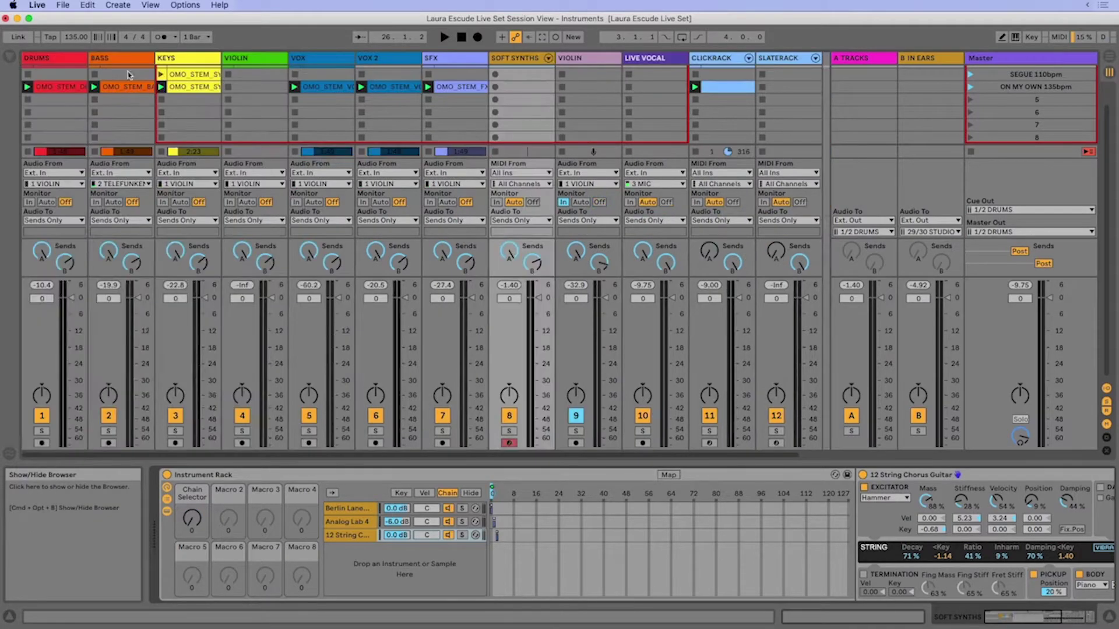
click(1106, 388)
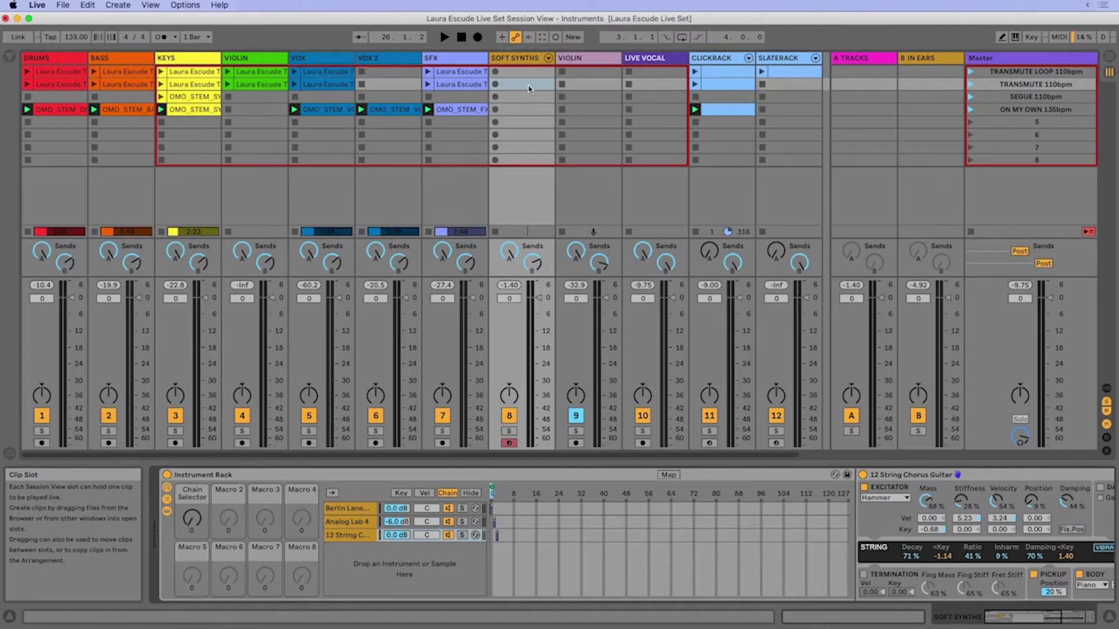
double_click(519, 86)
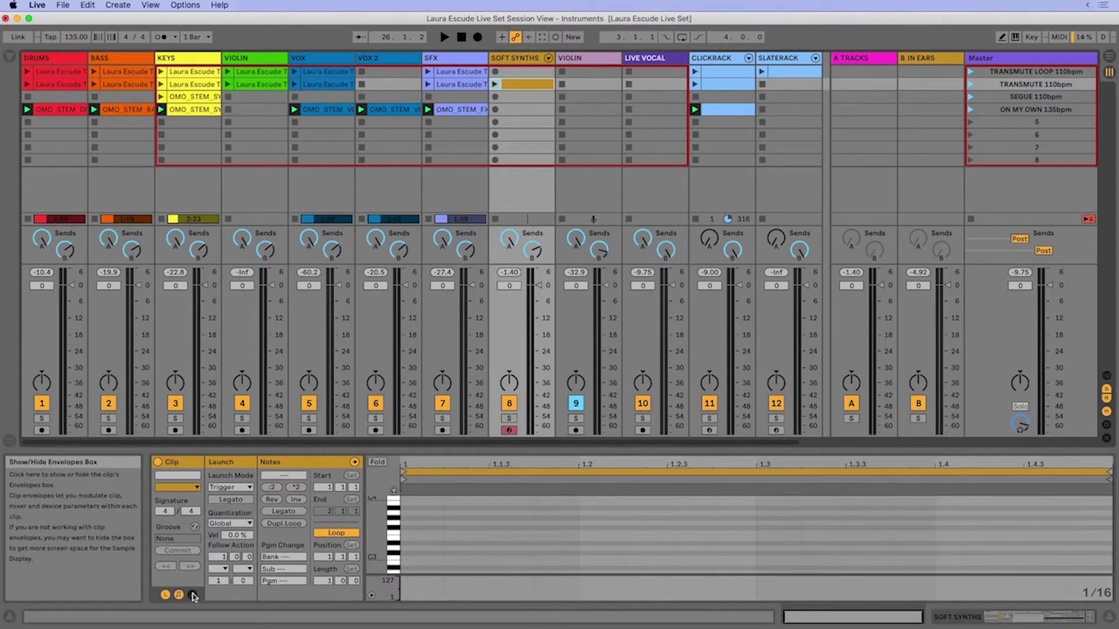
Point the new clip's envelope at the rack's Chain Selector
click(192, 595)
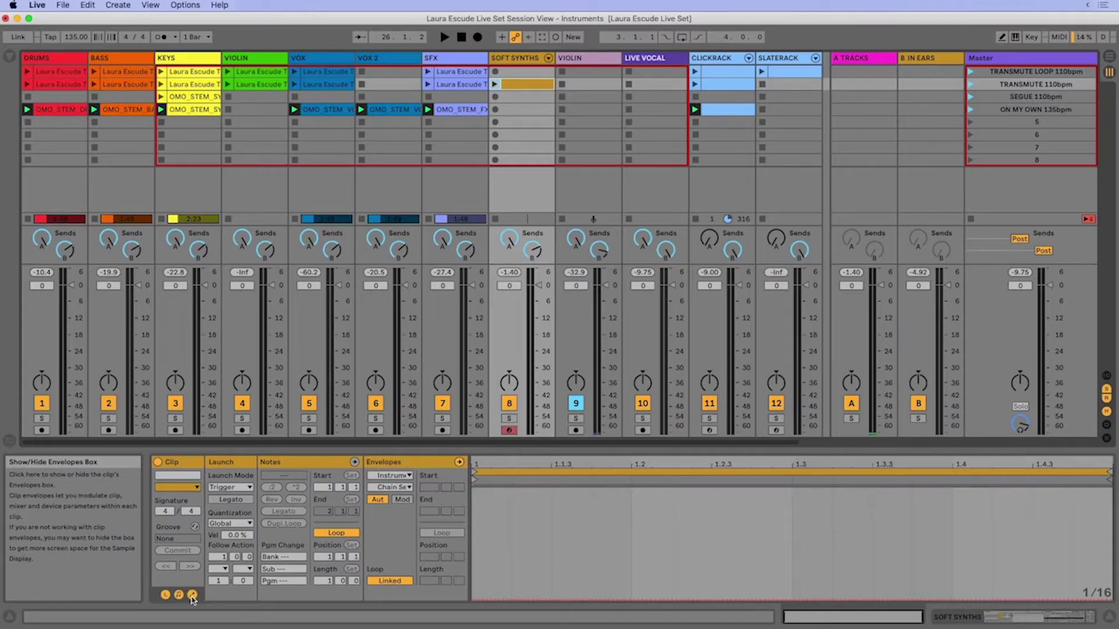
click(395, 488)
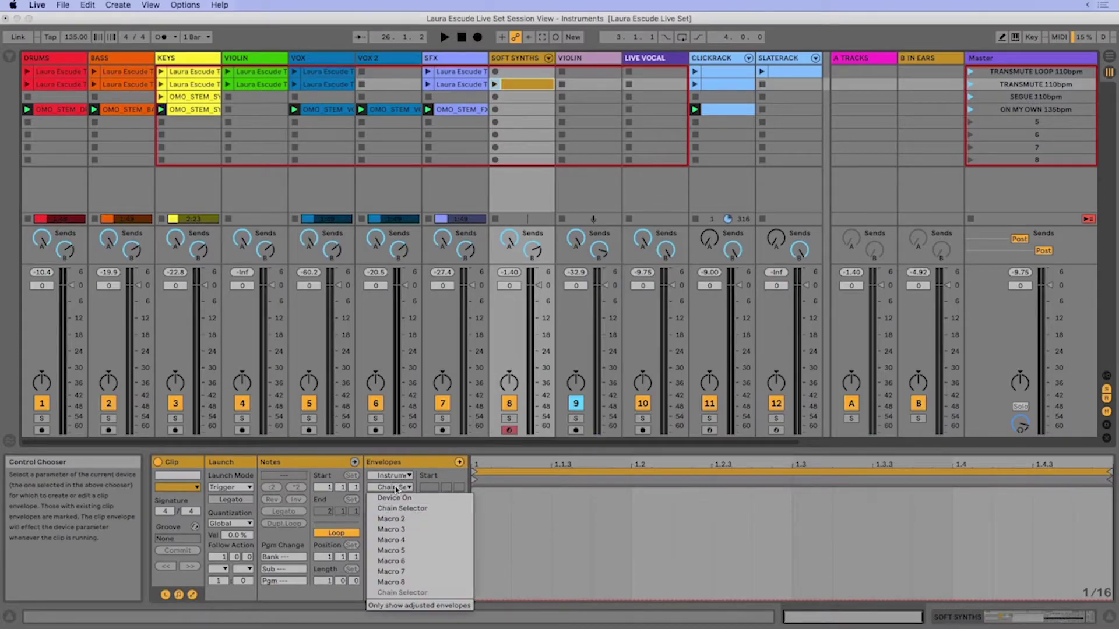
click(402, 508)
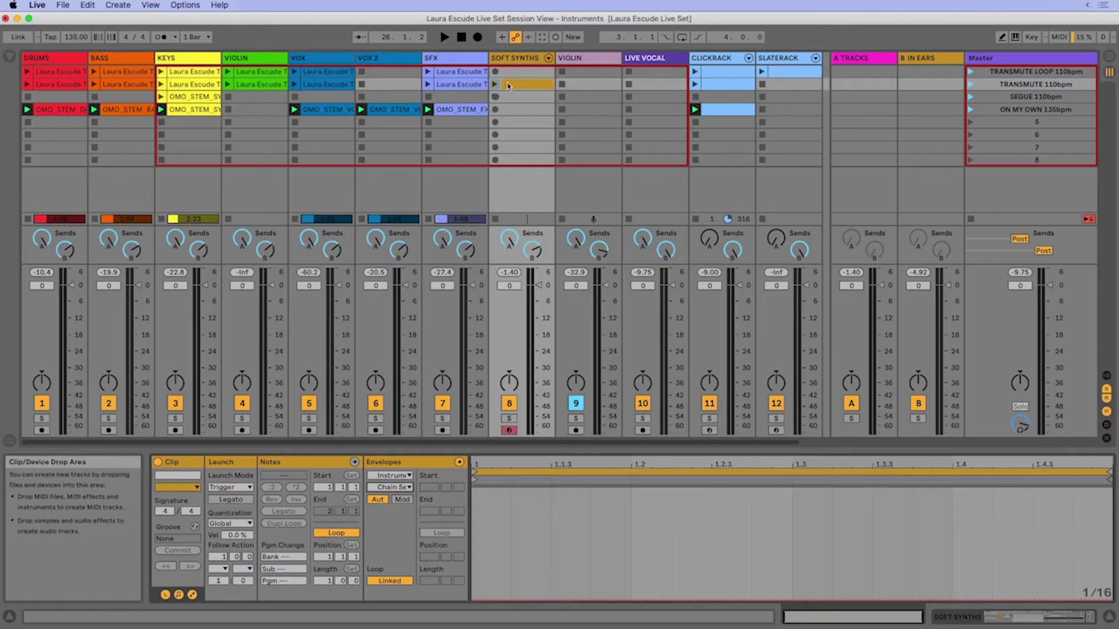
click(514, 58)
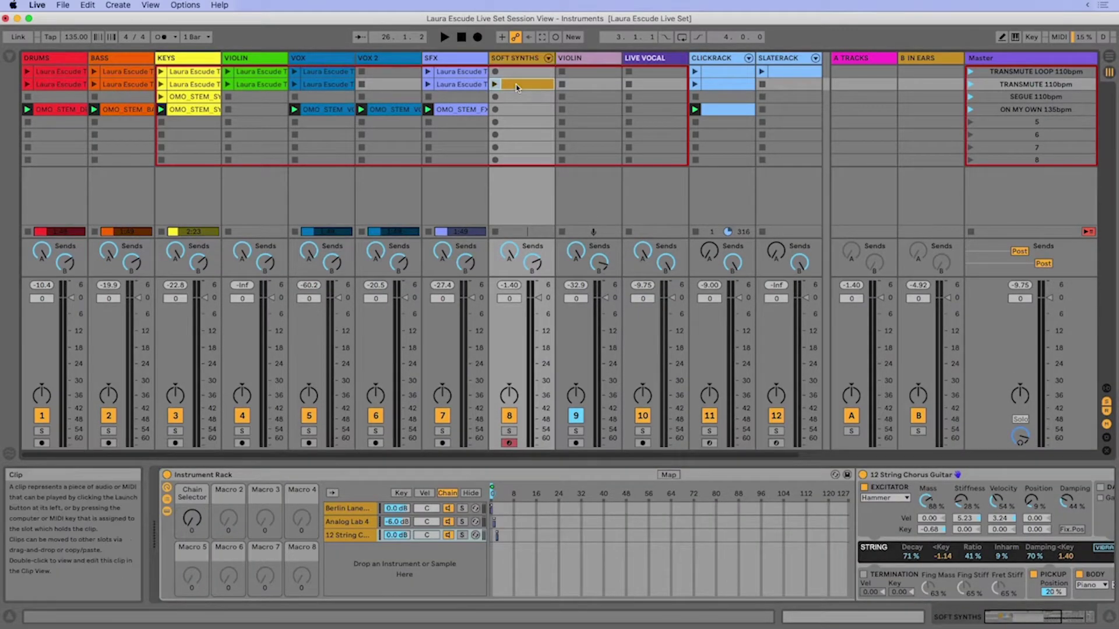
click(517, 86)
click(402, 487)
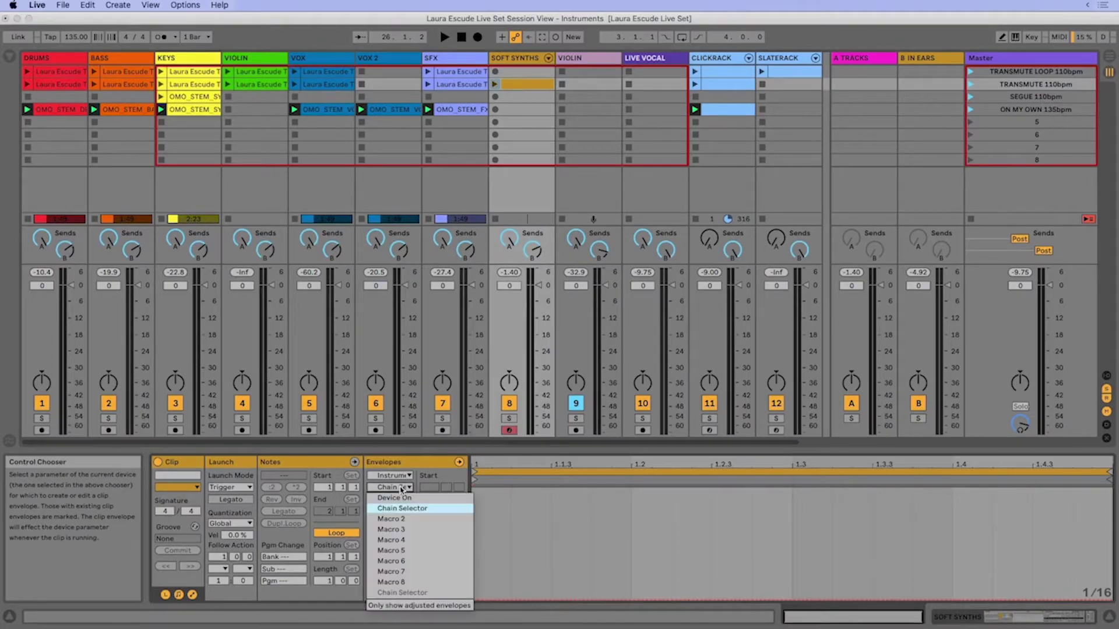
click(402, 508)
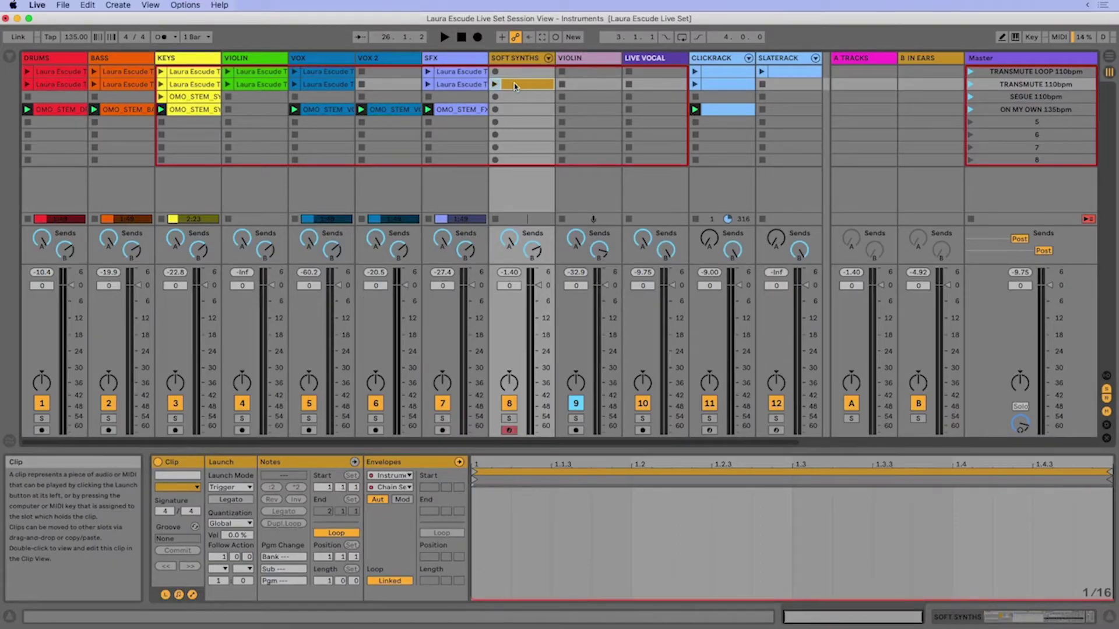
Rename the new clip WAVETABLE
key(super+r)
text(WAVETABLE)
key(Return)
Copy the clip to slot 4, name it ANALOG LAB, and raise its Chain Selector envelope to 1
drag(515, 85, 514, 109)
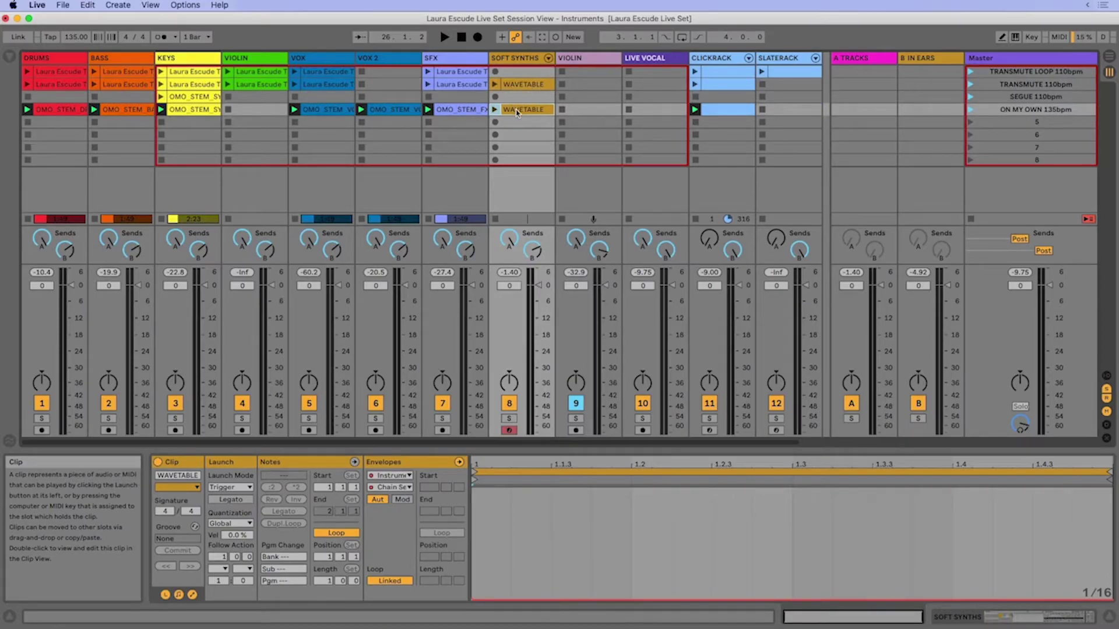
key(super+r)
text(A)
key(Return)
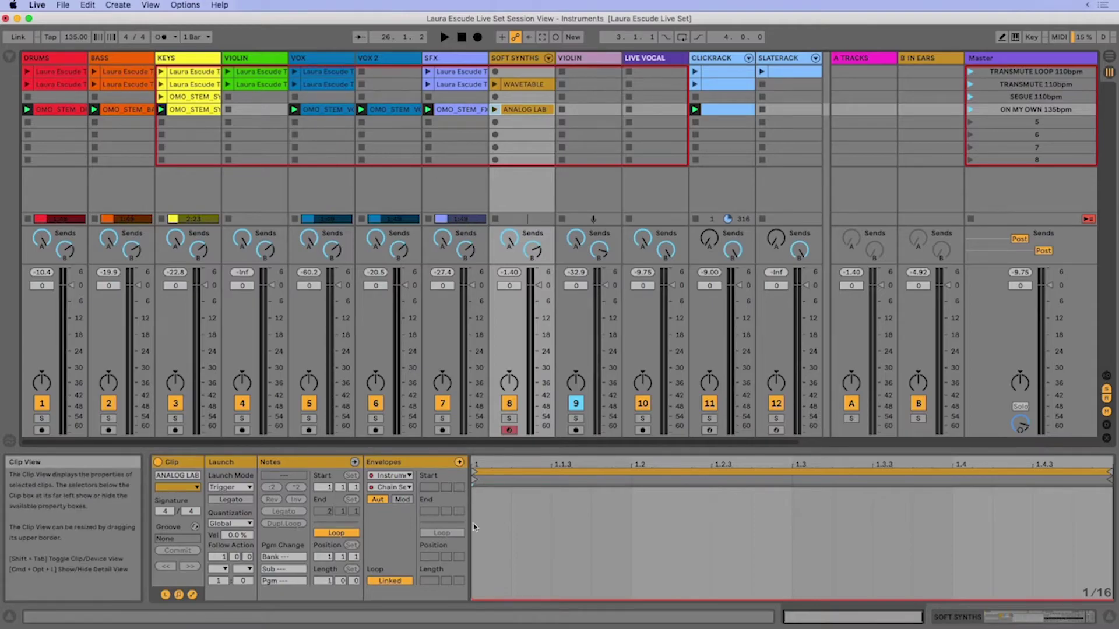
drag(477, 600, 478, 560)
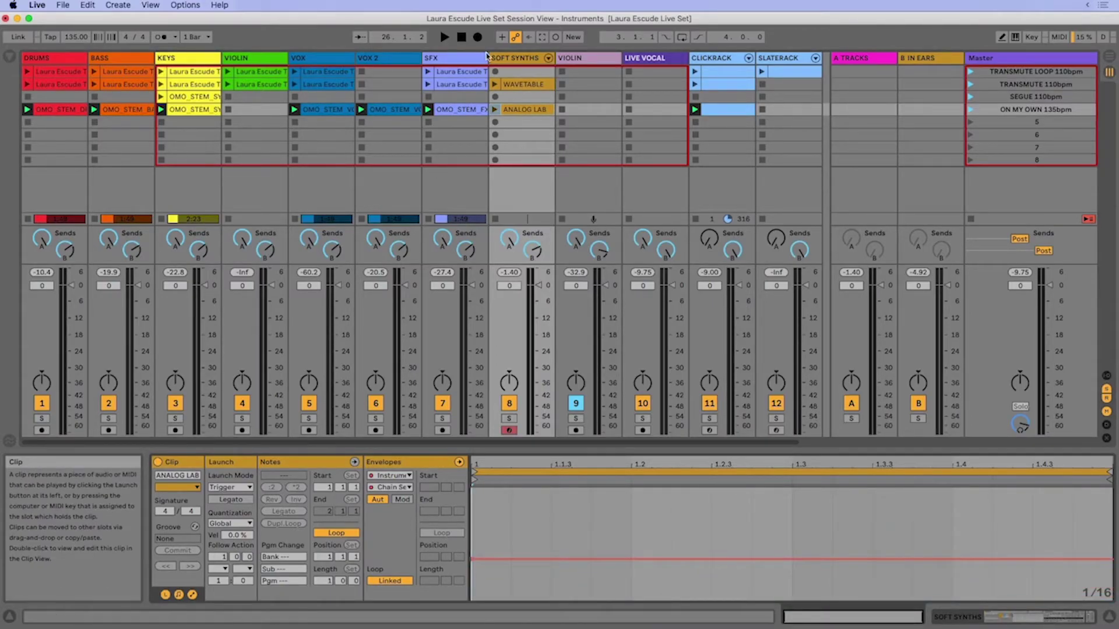
Play the TRANSMUTE 110bpm scene, stop it, then launch the ON MY OWN 135bpm scene
click(517, 59)
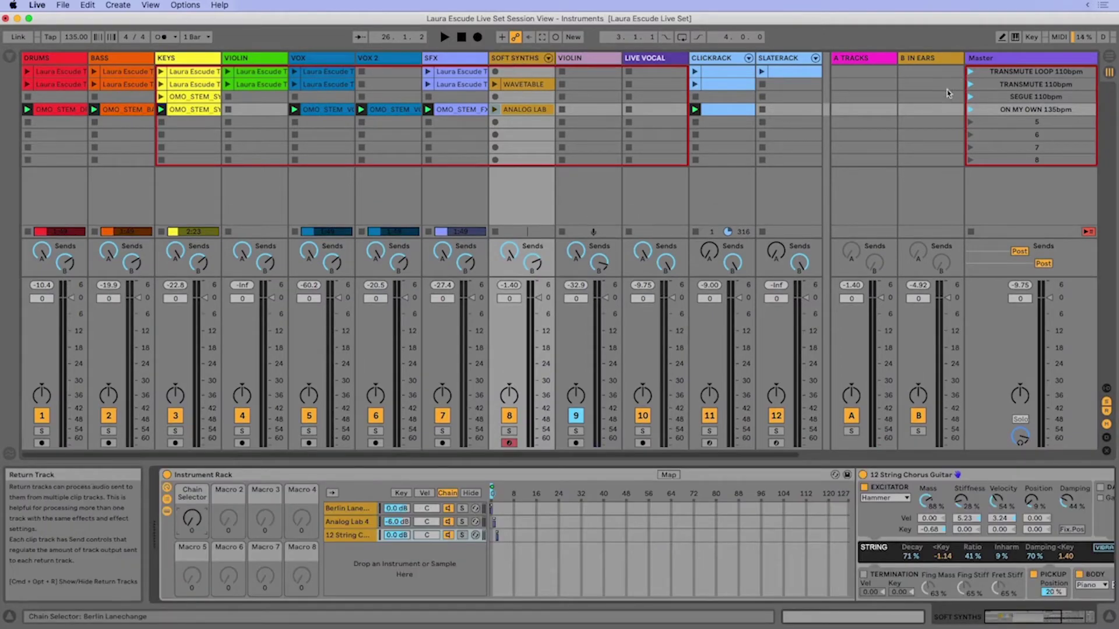
click(971, 86)
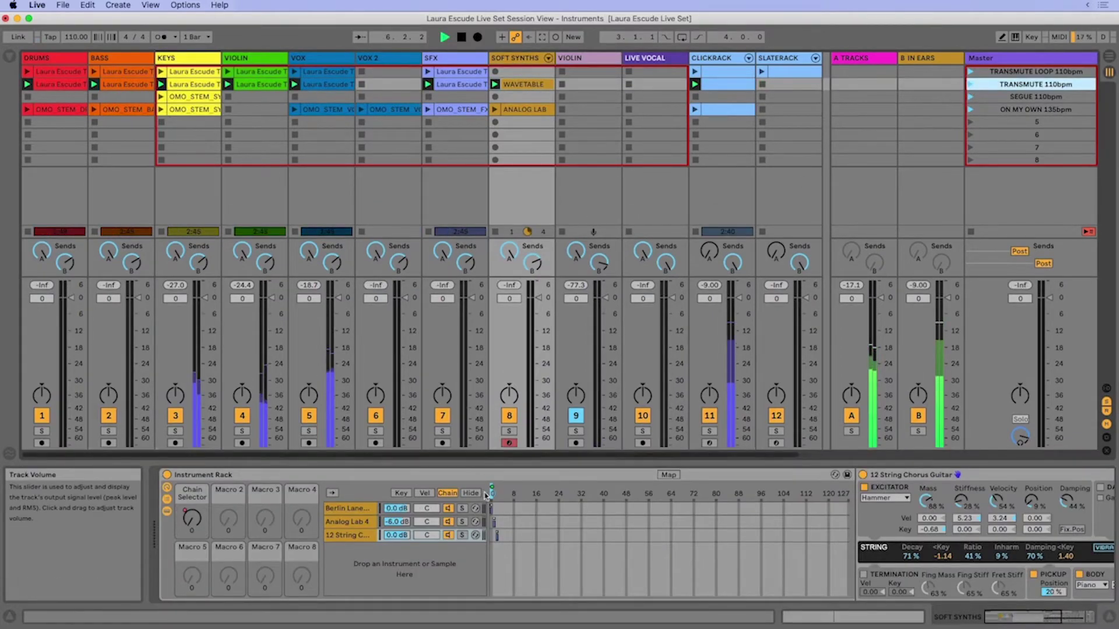
key(space)
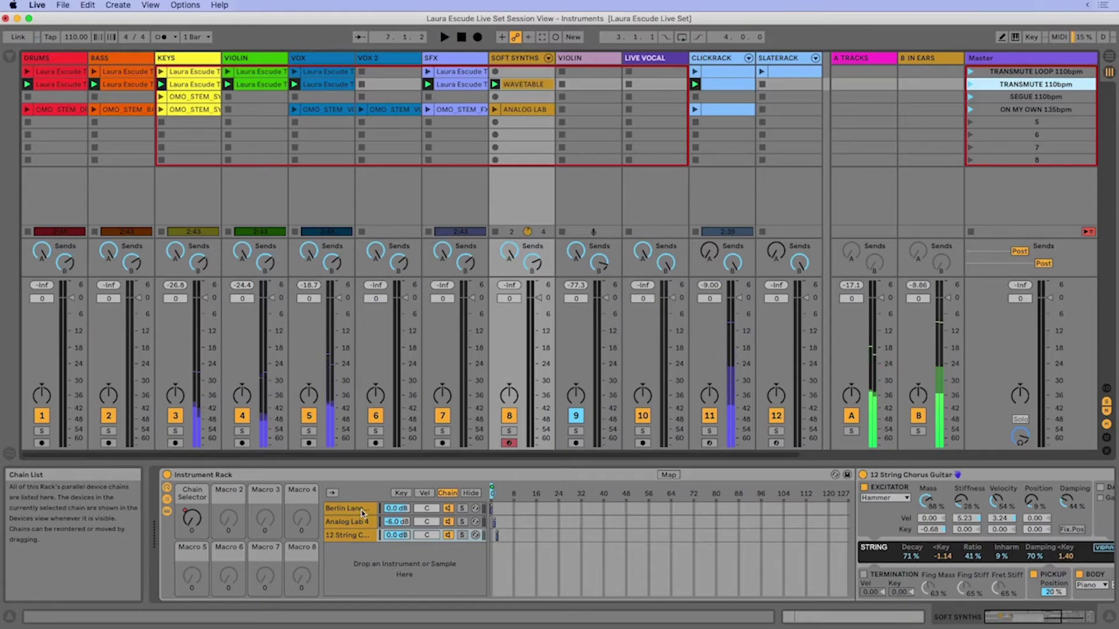
click(971, 110)
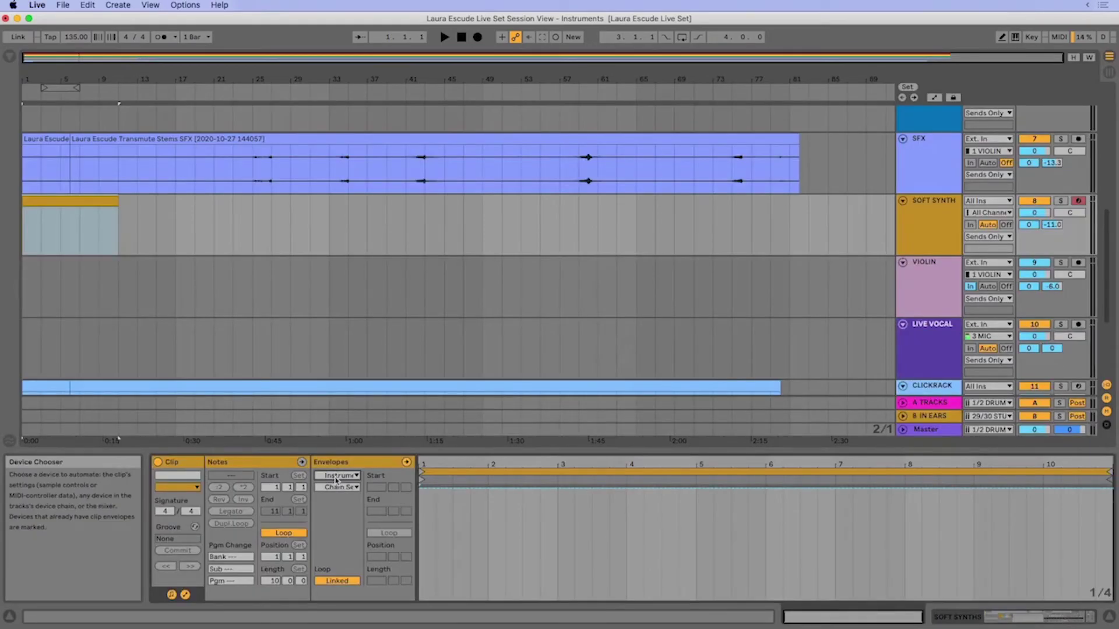
Leave the Envelopes device chooser unchanged and return to Session View showing the SOFT SYNTHS WAVETABLE and ANALOG LAB clips
click(345, 478)
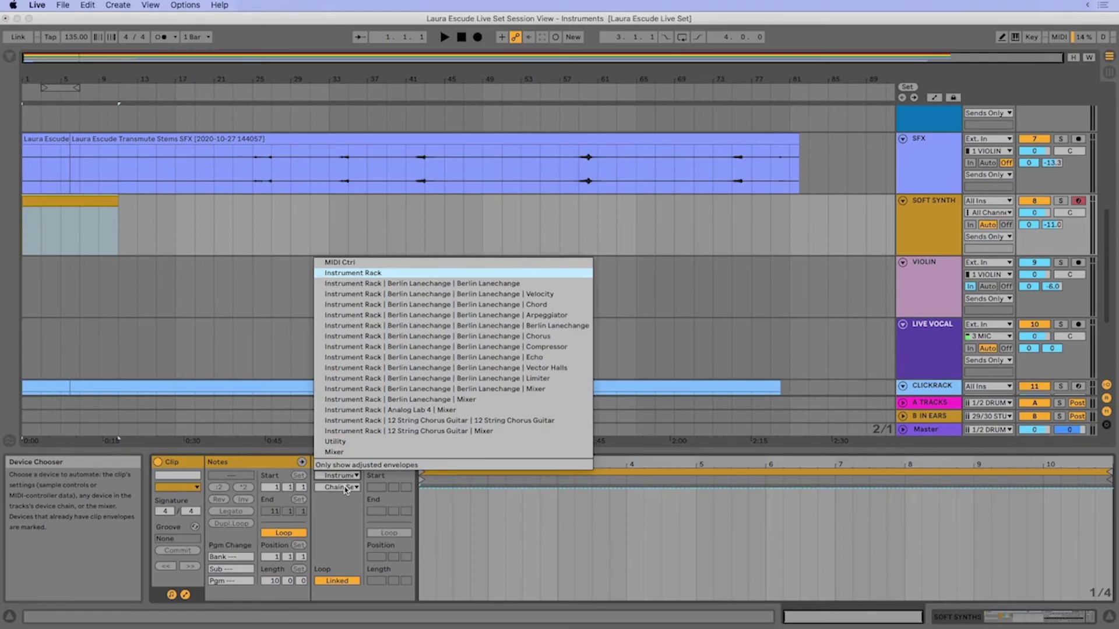
click(346, 489)
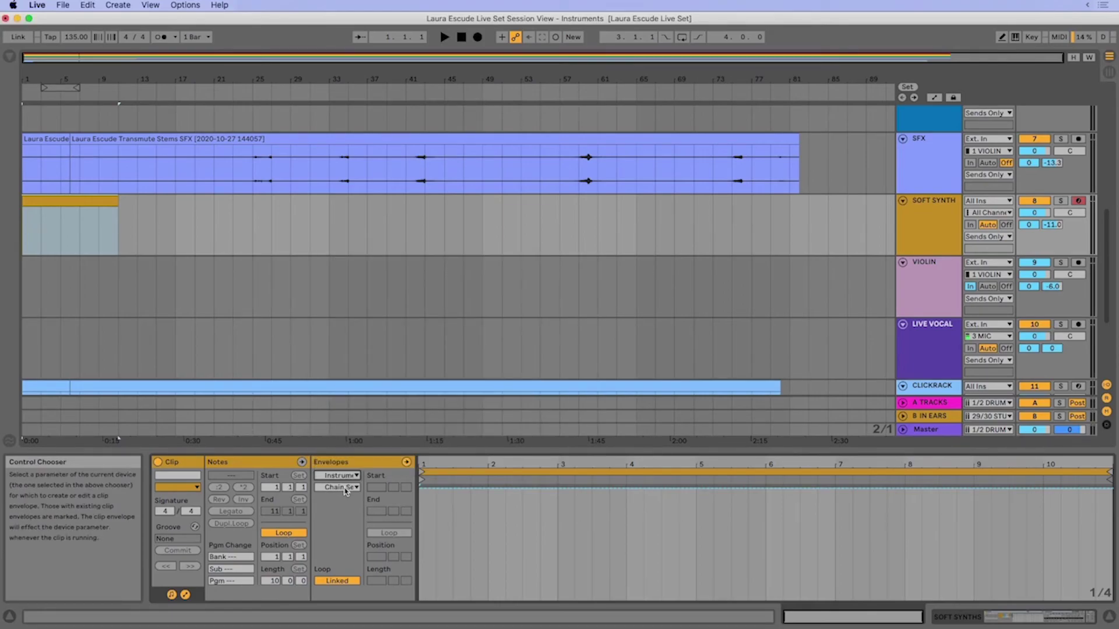
key(Tab)
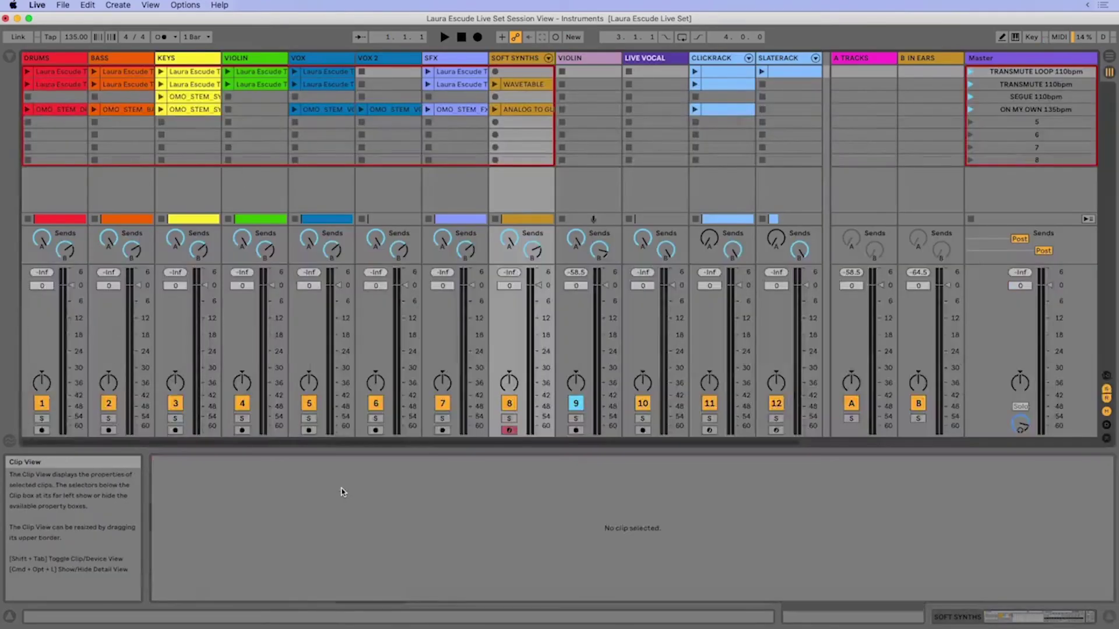